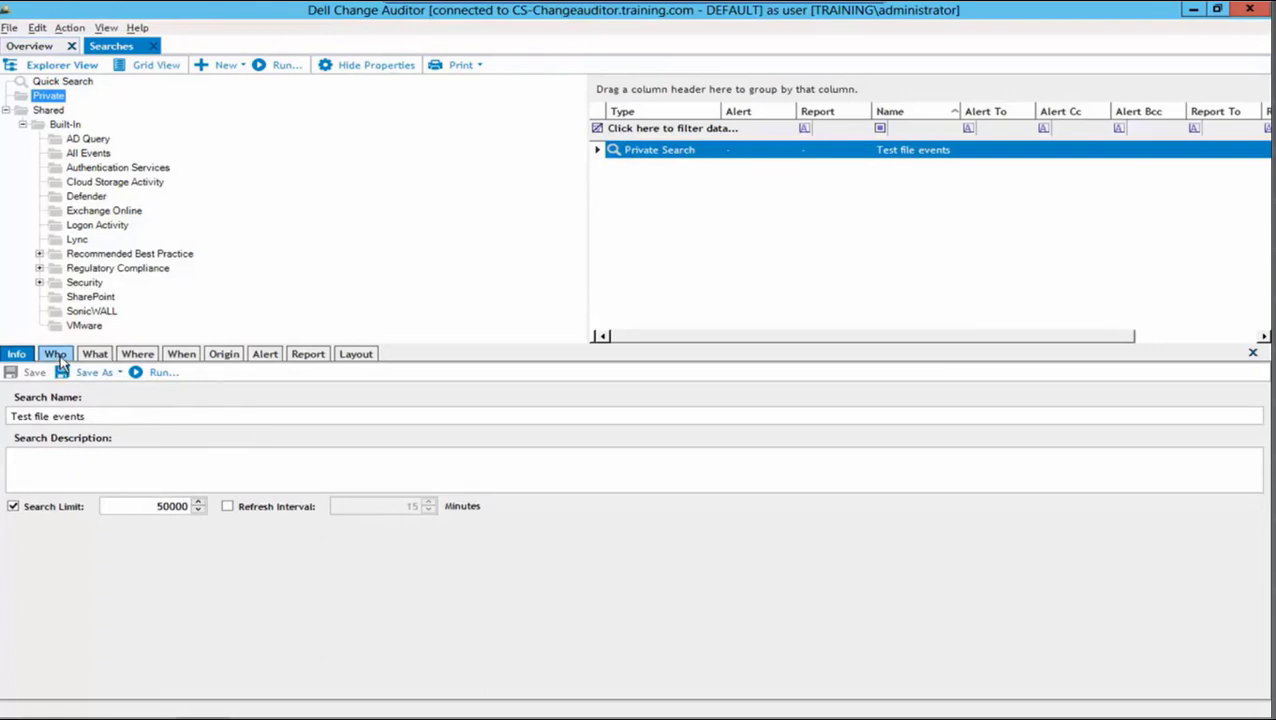
Start a File System criterion for the Test file events search, with its scope limited to This Object
left_click(95, 354)
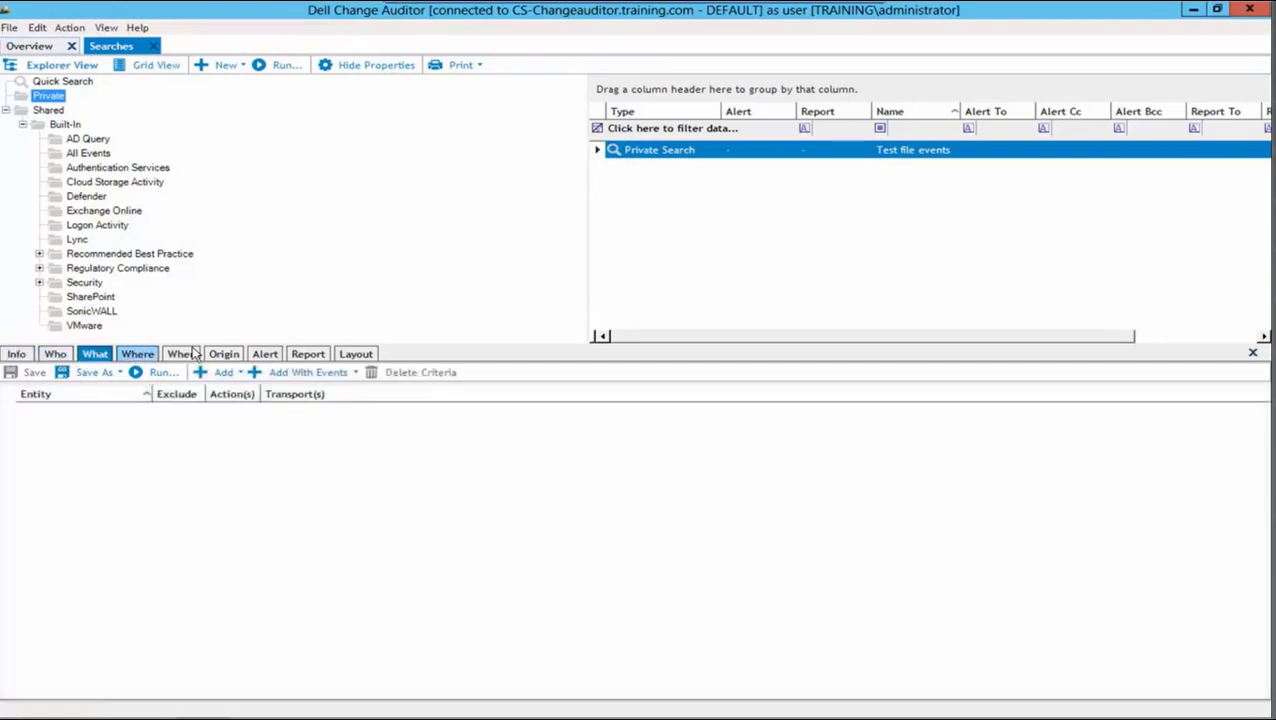
left_click(224, 372)
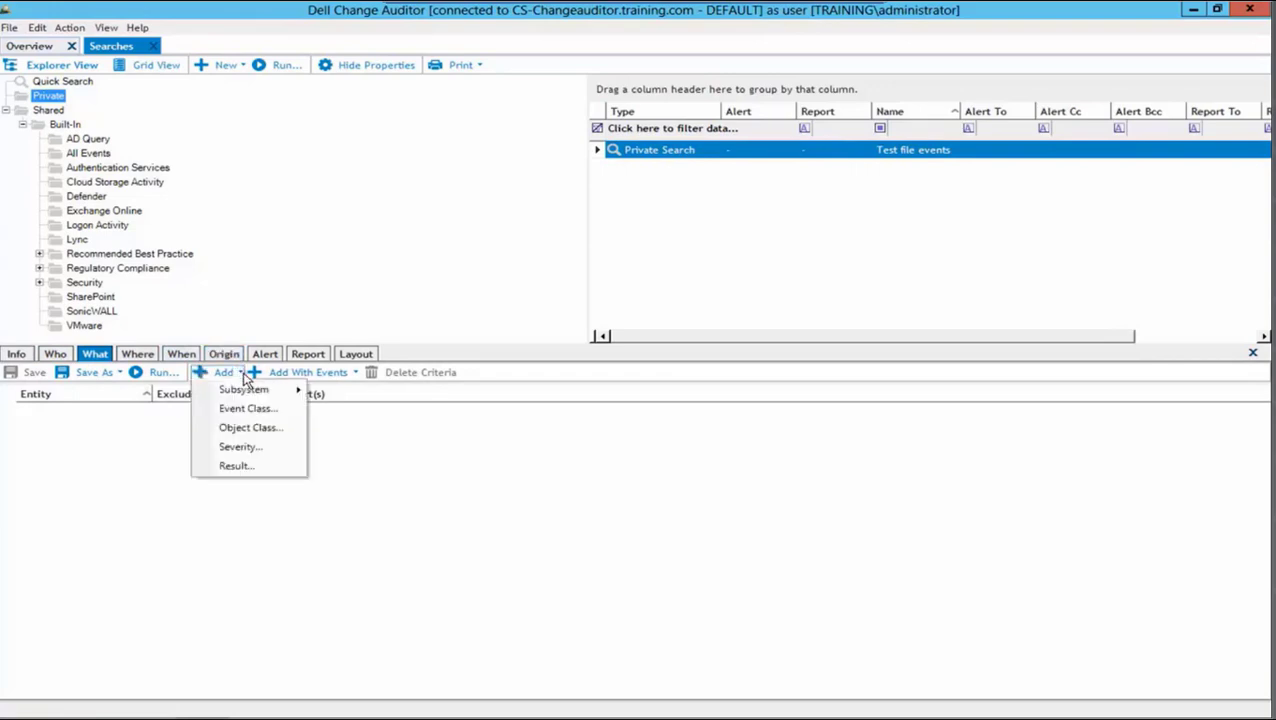
mouse_move(242, 392)
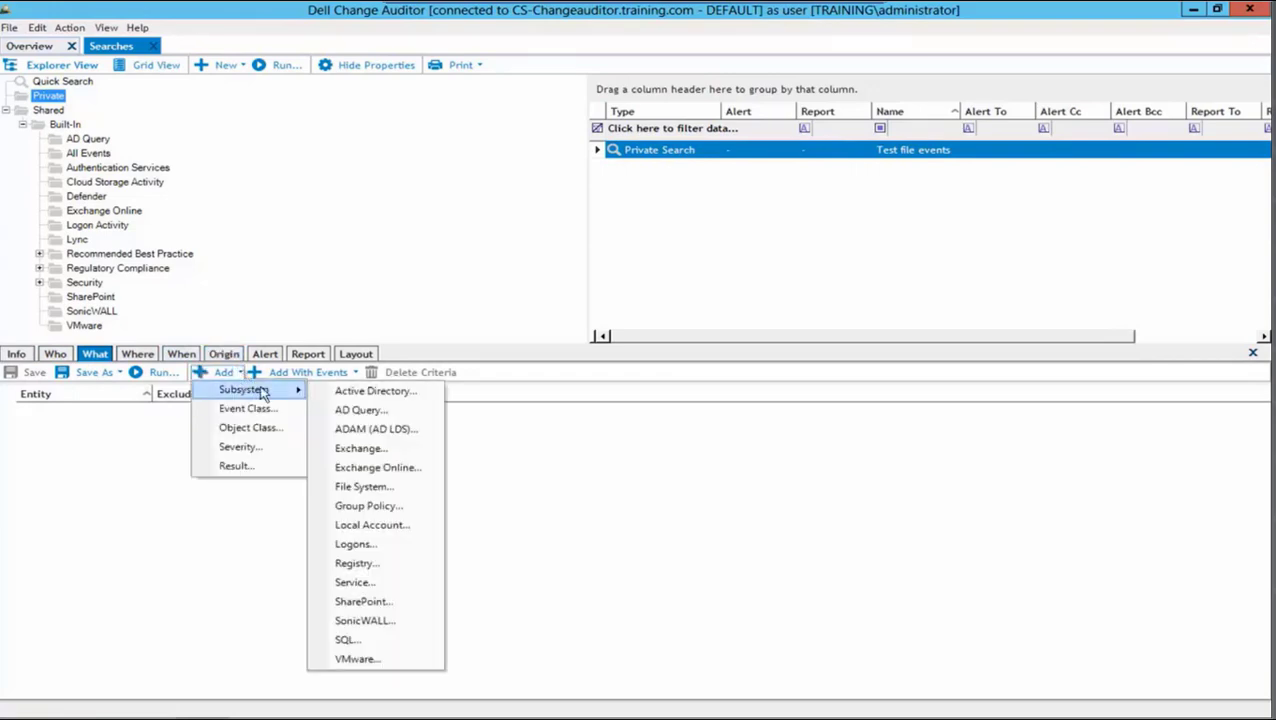
left_click(387, 490)
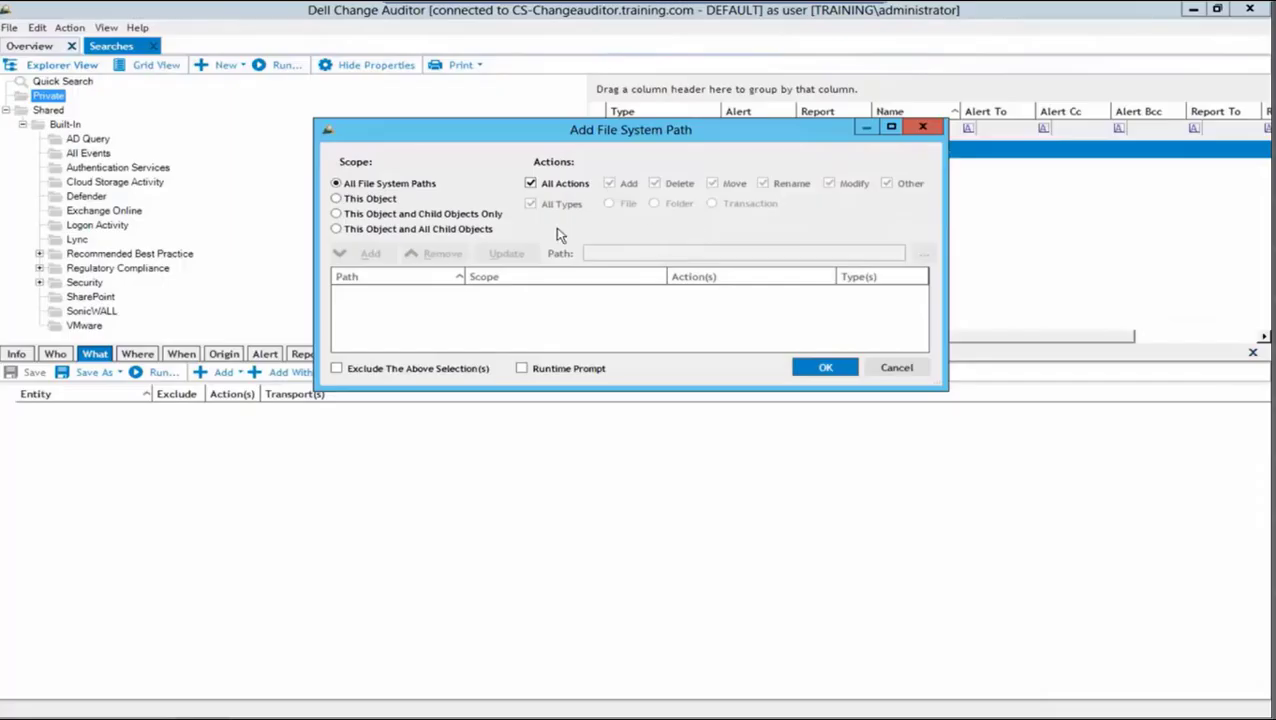
left_click(380, 202)
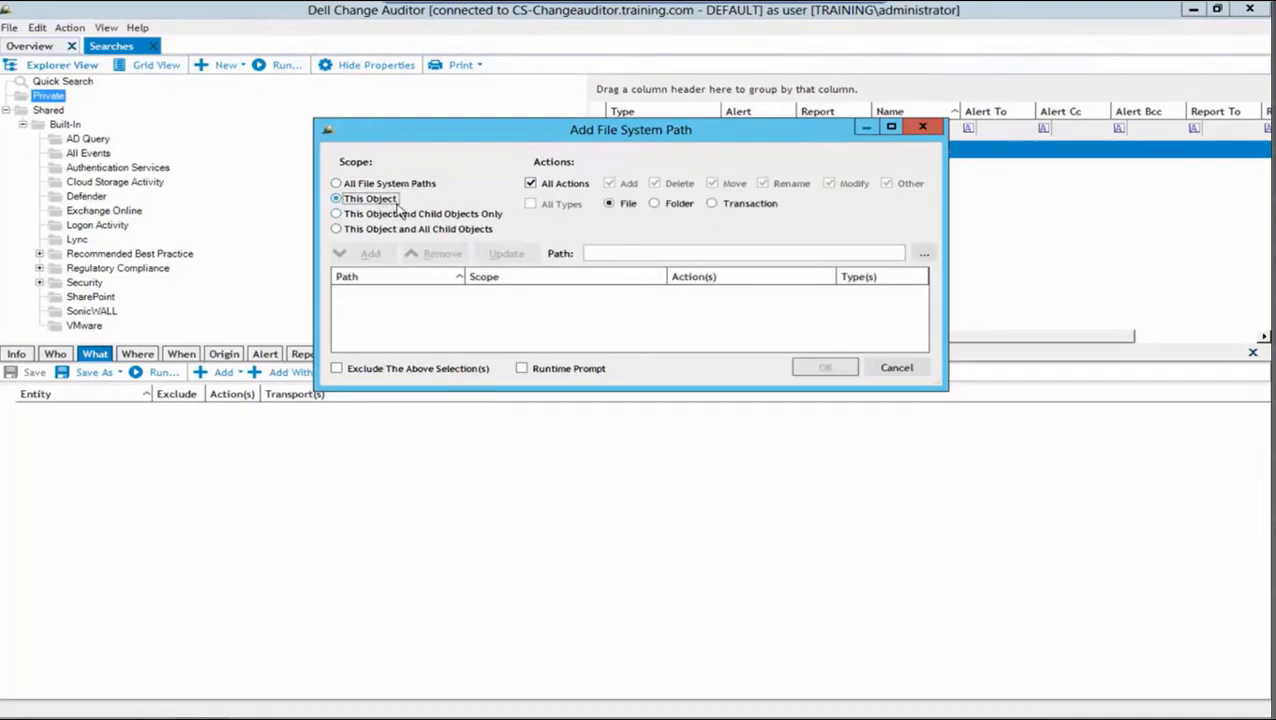
left_click(591, 253)
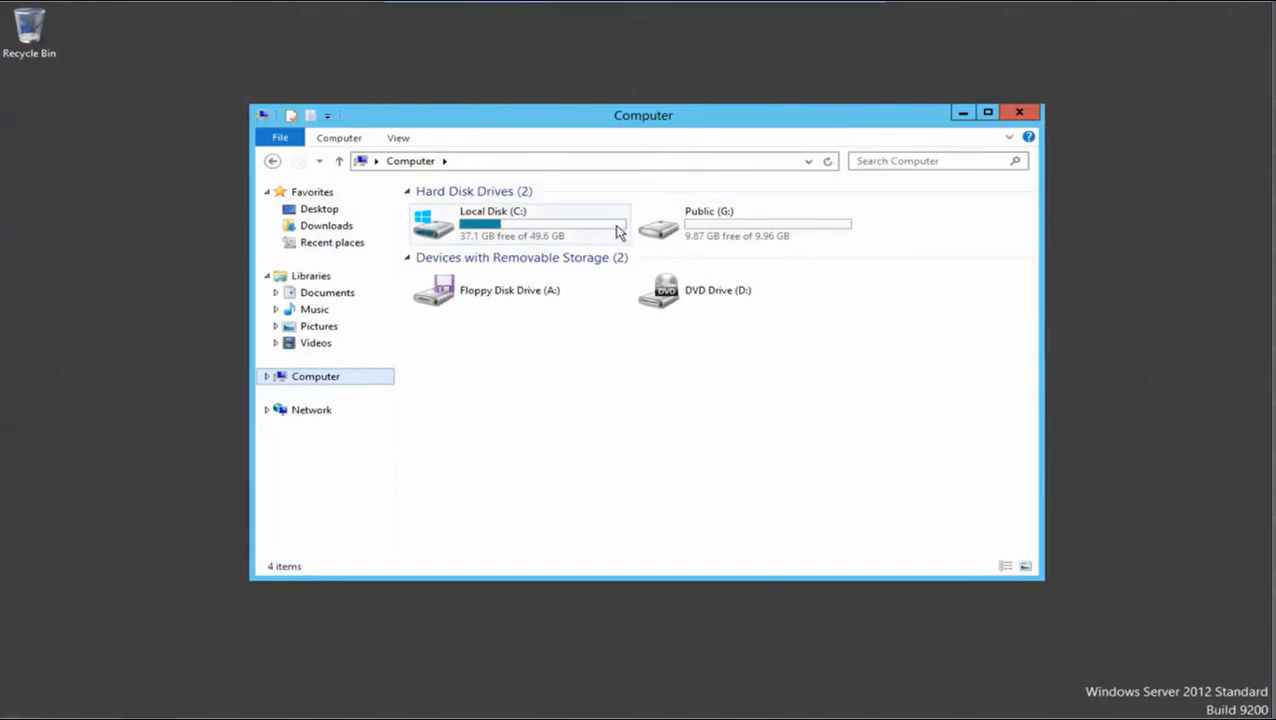
Switch to File Explorer, browse to Alpha\Alpha-Sub1 on the Public (G:) drive, and select the folder's path in the address field
double_click(730, 234)
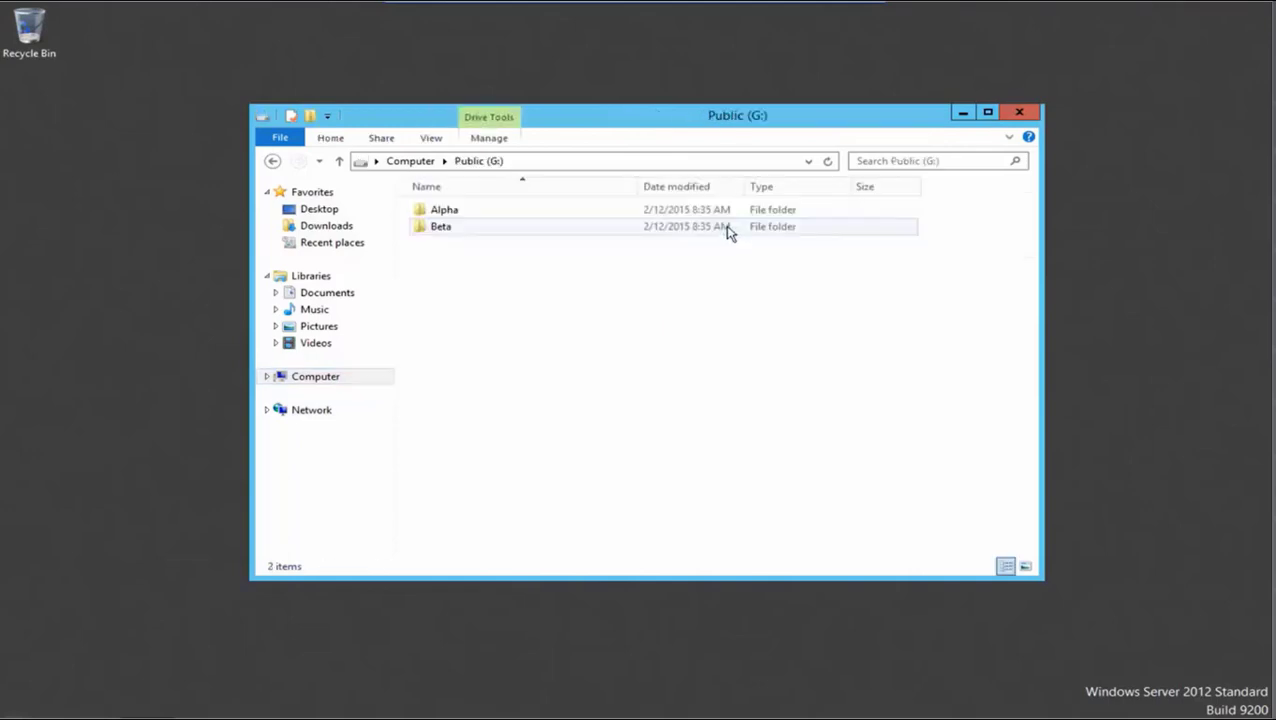
double_click(447, 213)
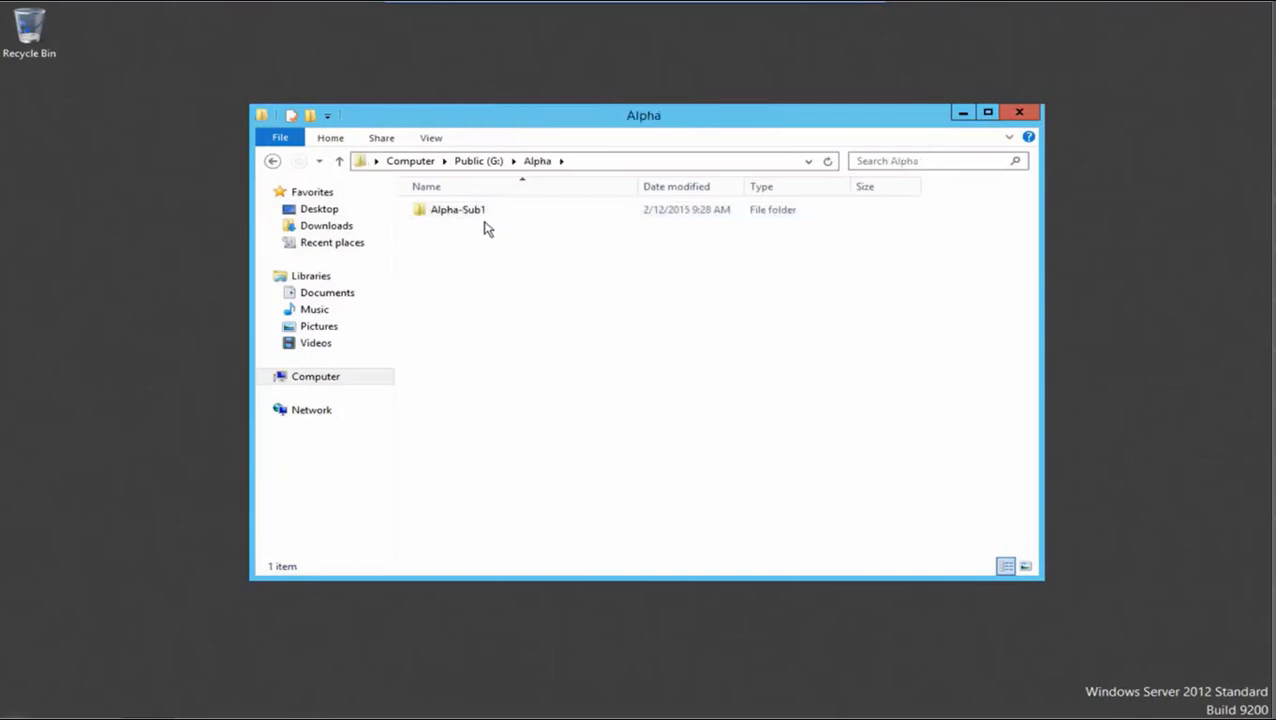
left_click(470, 218)
double_click(470, 218)
left_click(467, 217)
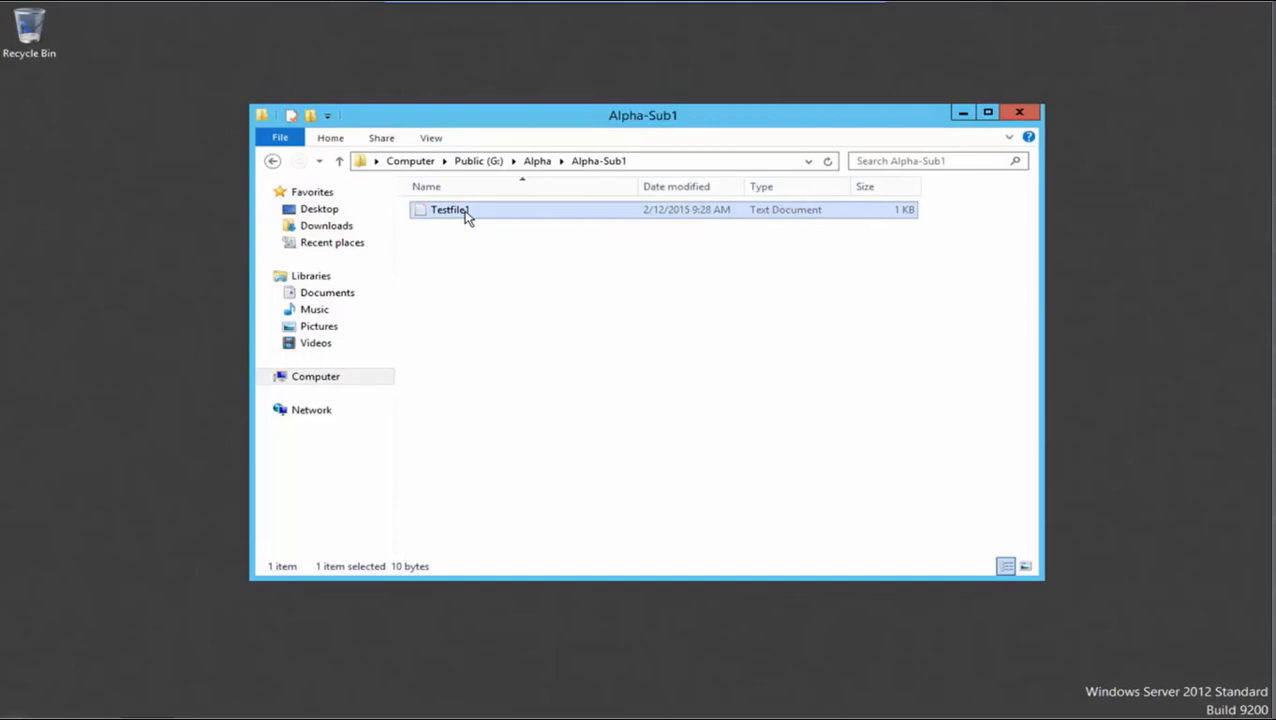
left_click(670, 162)
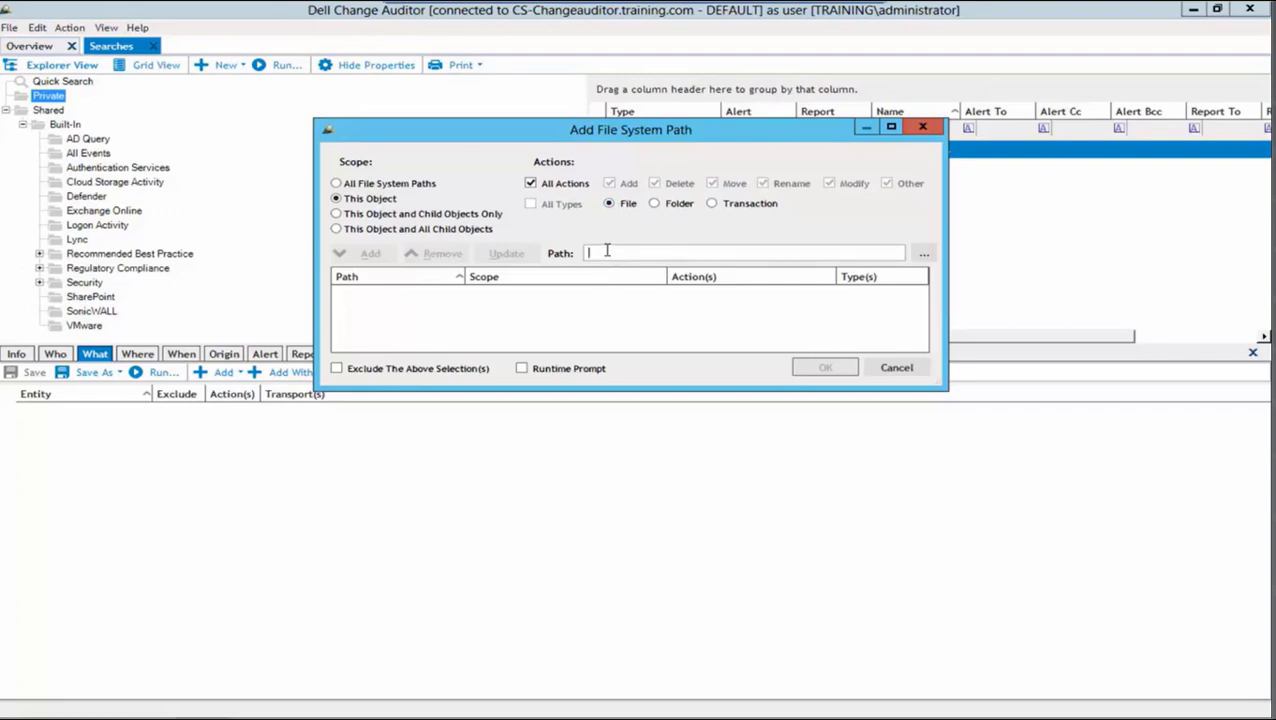
Add the path G:\Alpha\Alpha-Sub1\Testfile1.txt to the File System criterion and accept it
type("G:\\Alpha\\Alpha-Sub1")
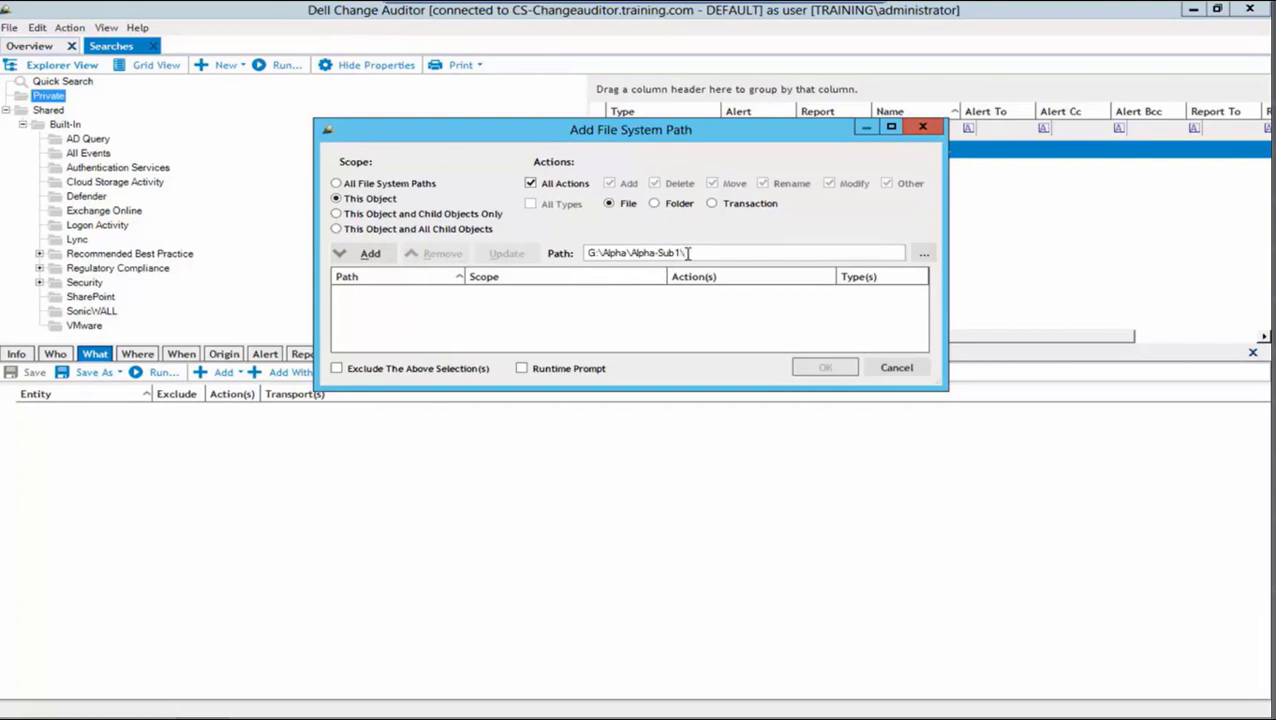
type("Testfile1.txt")
left_click(368, 256)
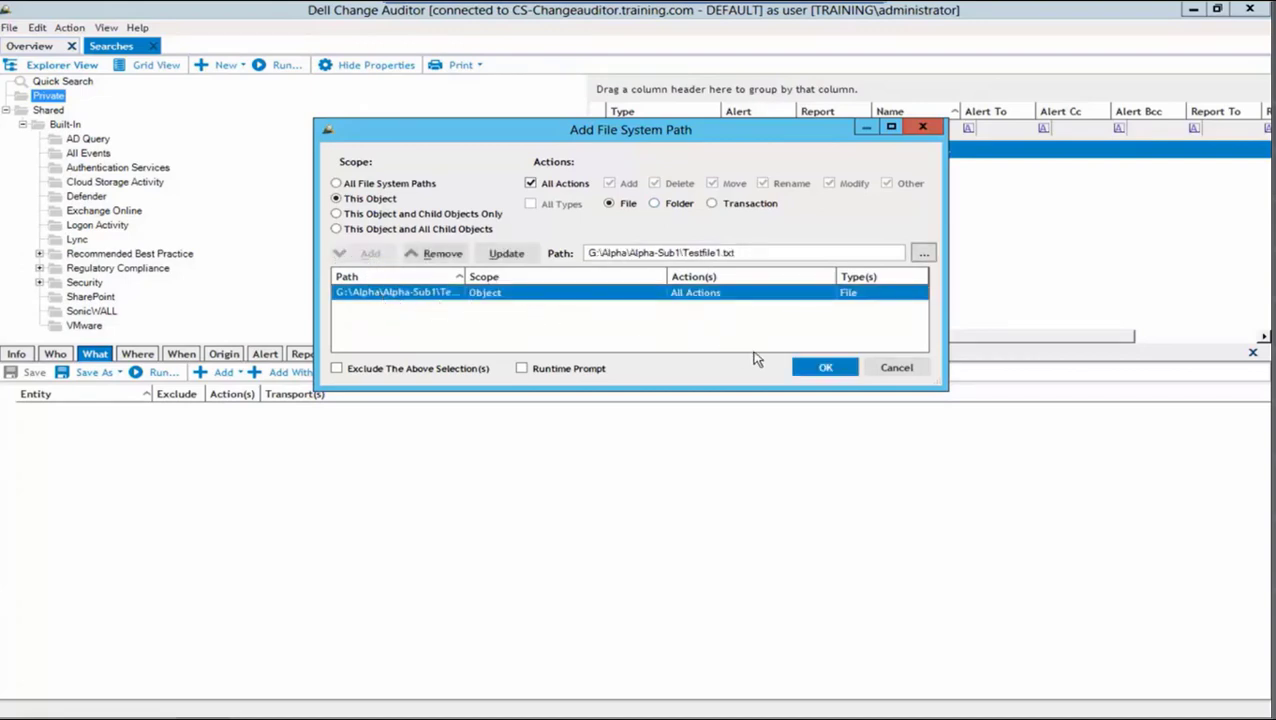
left_click(826, 370)
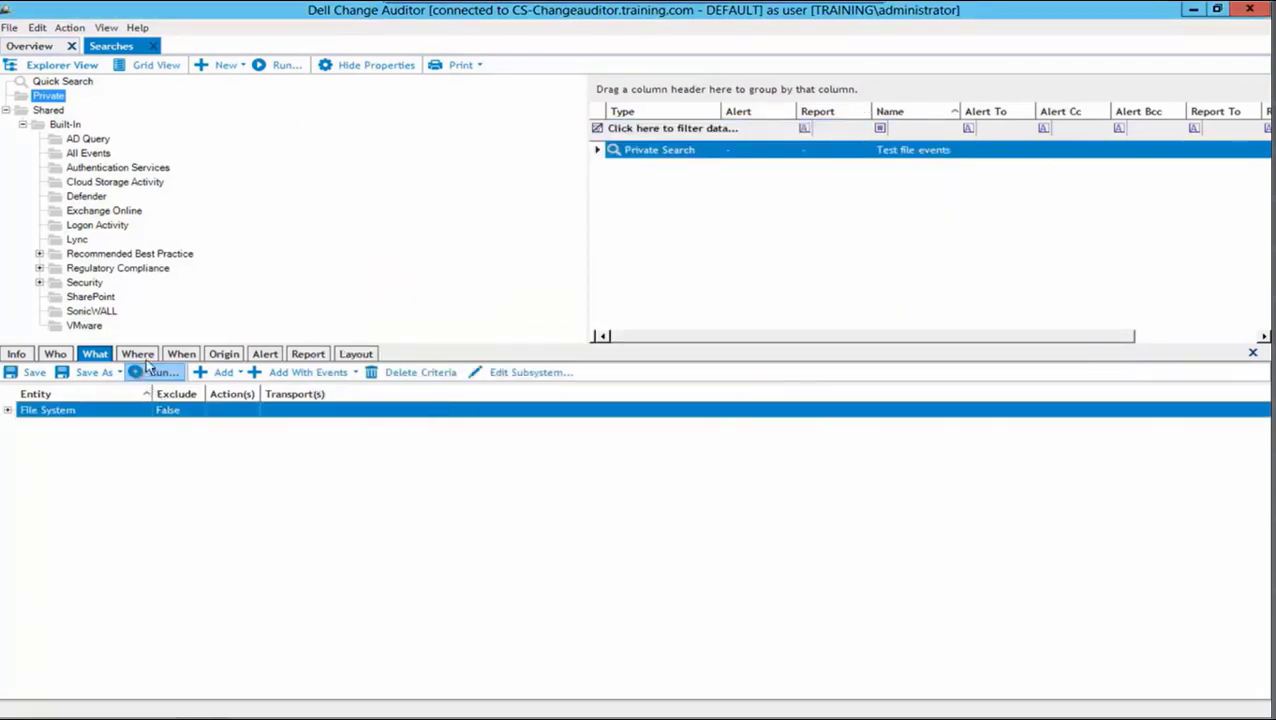
Check the search's date interval and save the search with its File System criterion
left_click(181, 358)
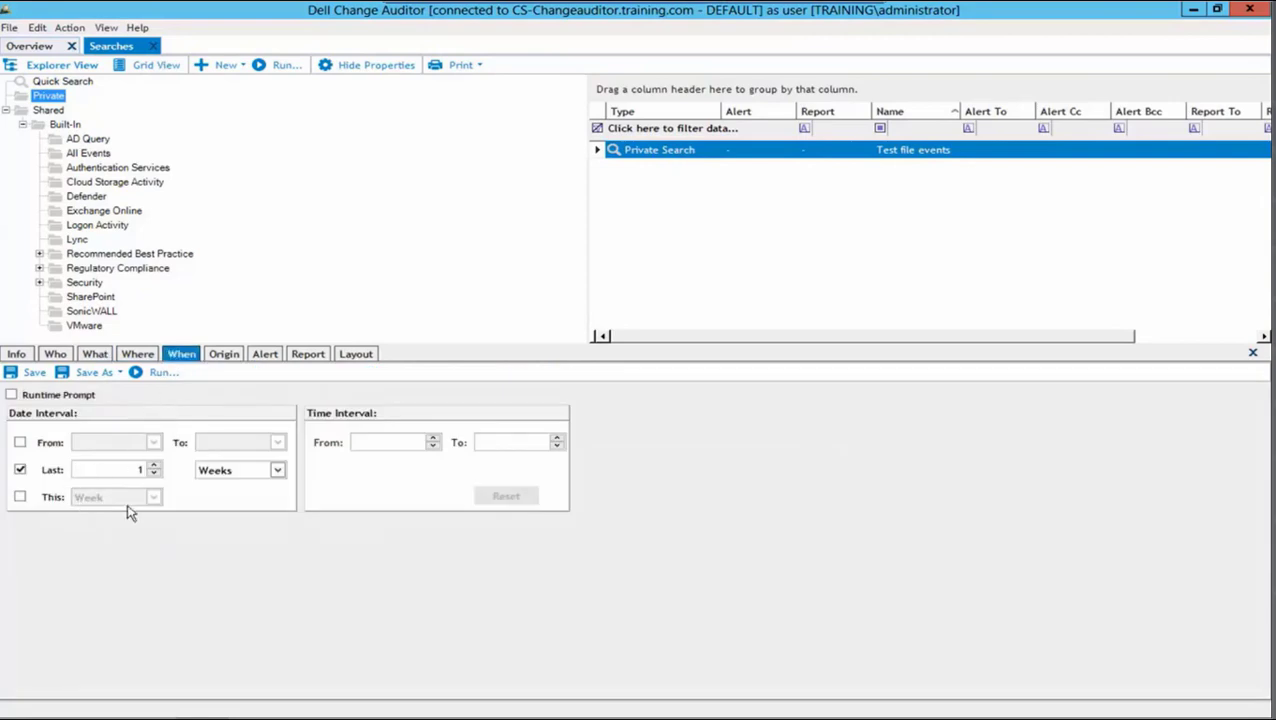
left_click(94, 357)
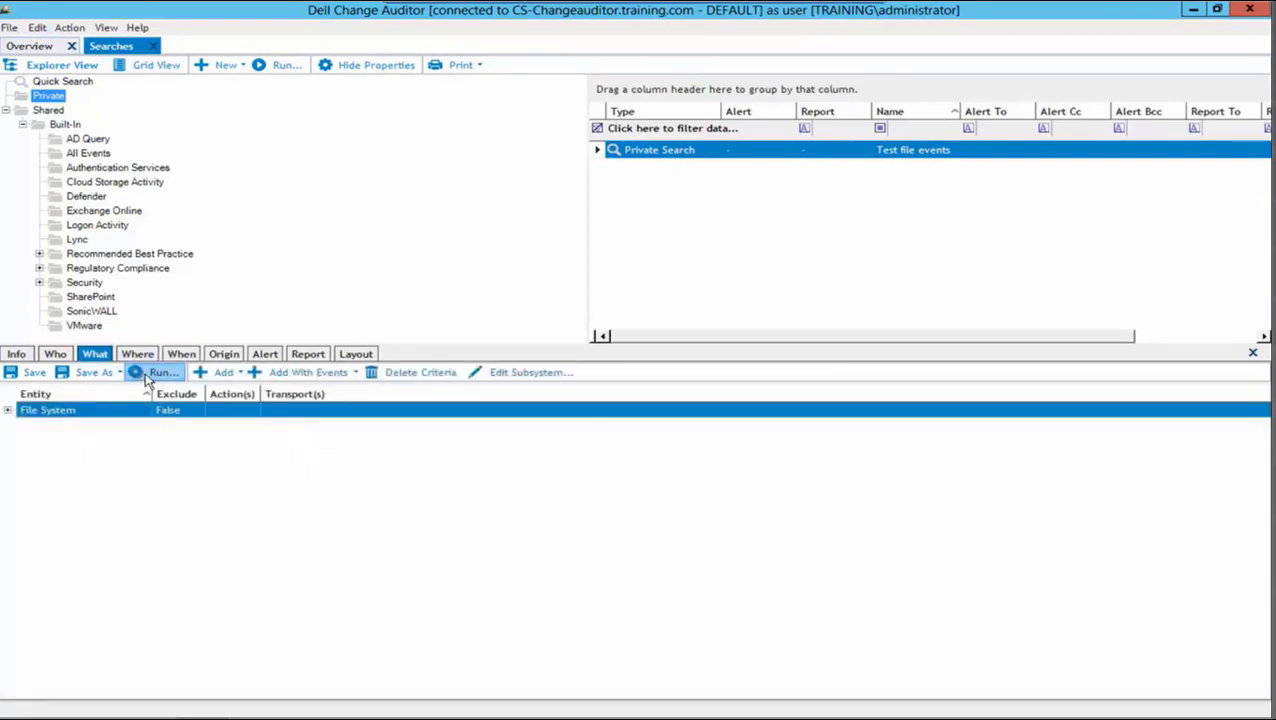
left_click(35, 378)
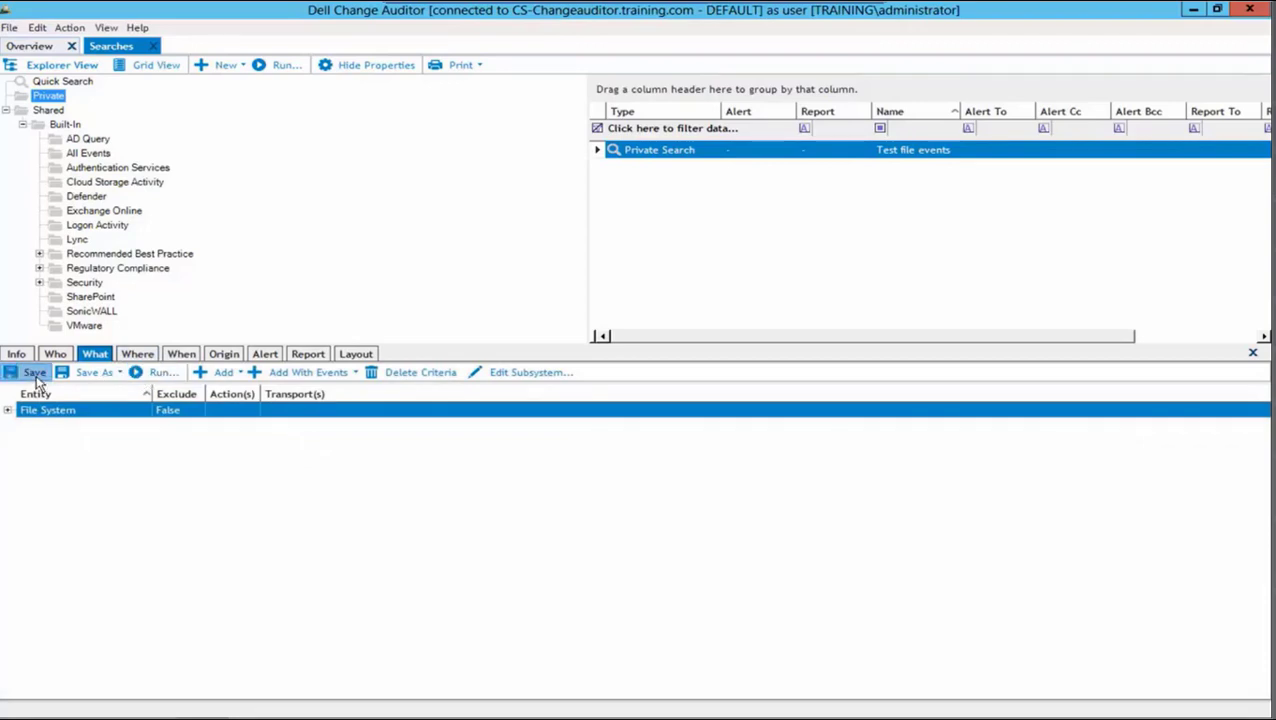
Run the Test file events search, examine the details of the returned event, and close the results
left_click(152, 376)
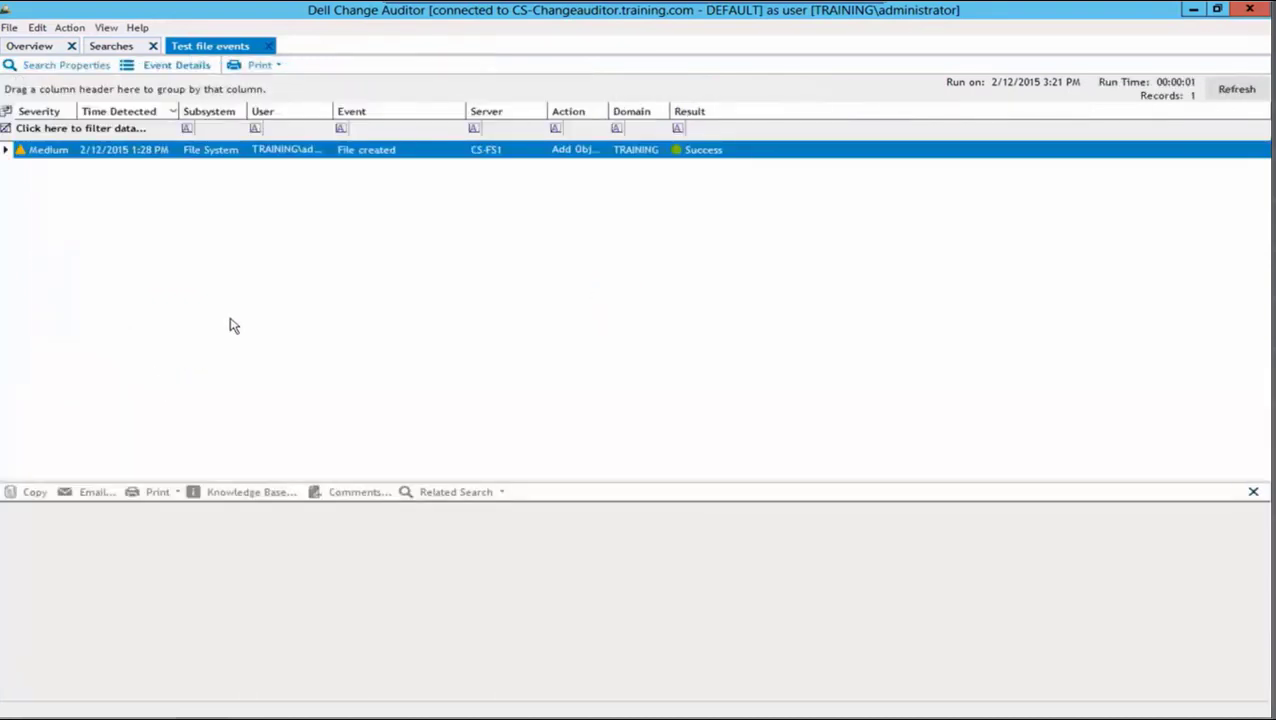
left_click(200, 160)
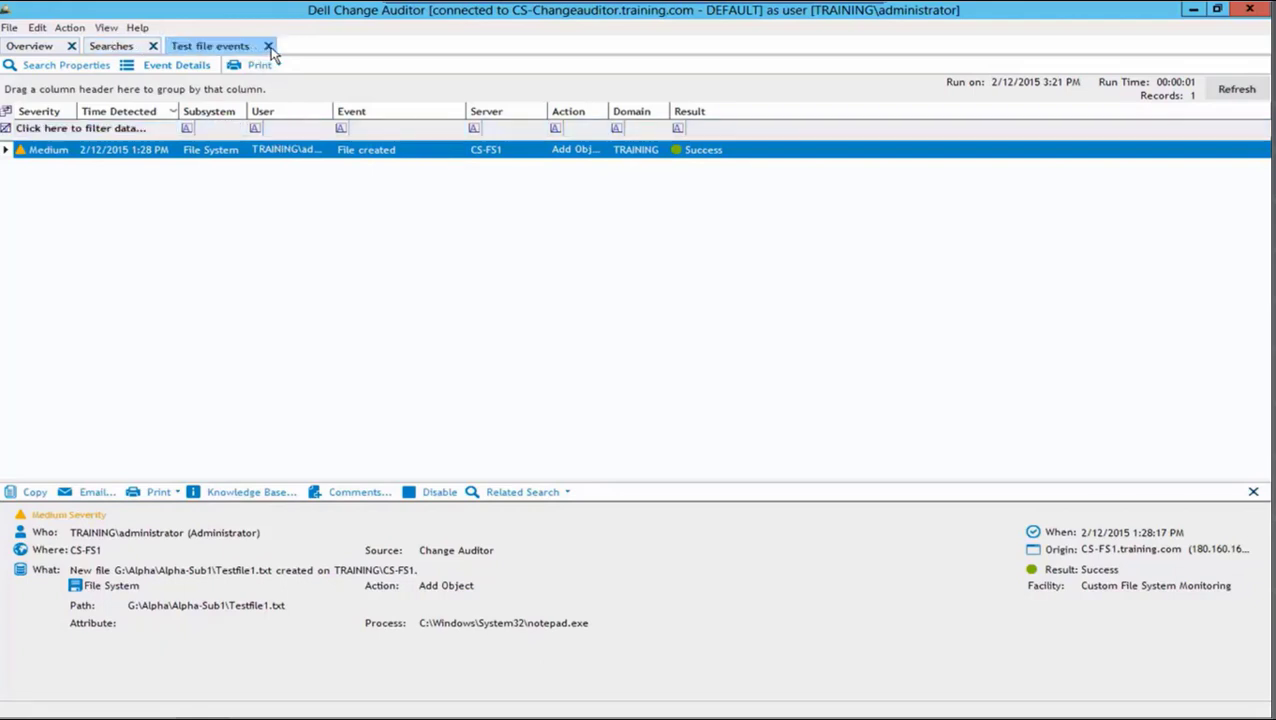
left_click(268, 47)
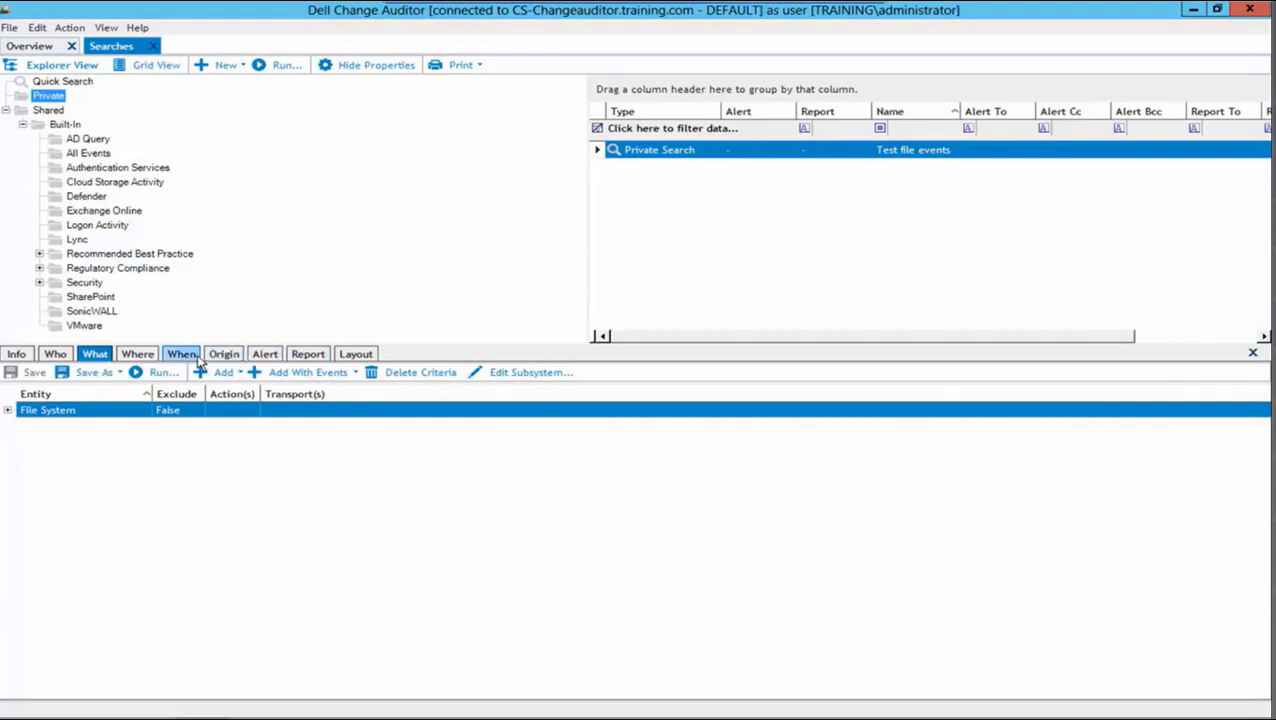
Add the Folder Path and File Name columns directly after Server in the search layout, with Folder Path first
left_click(366, 362)
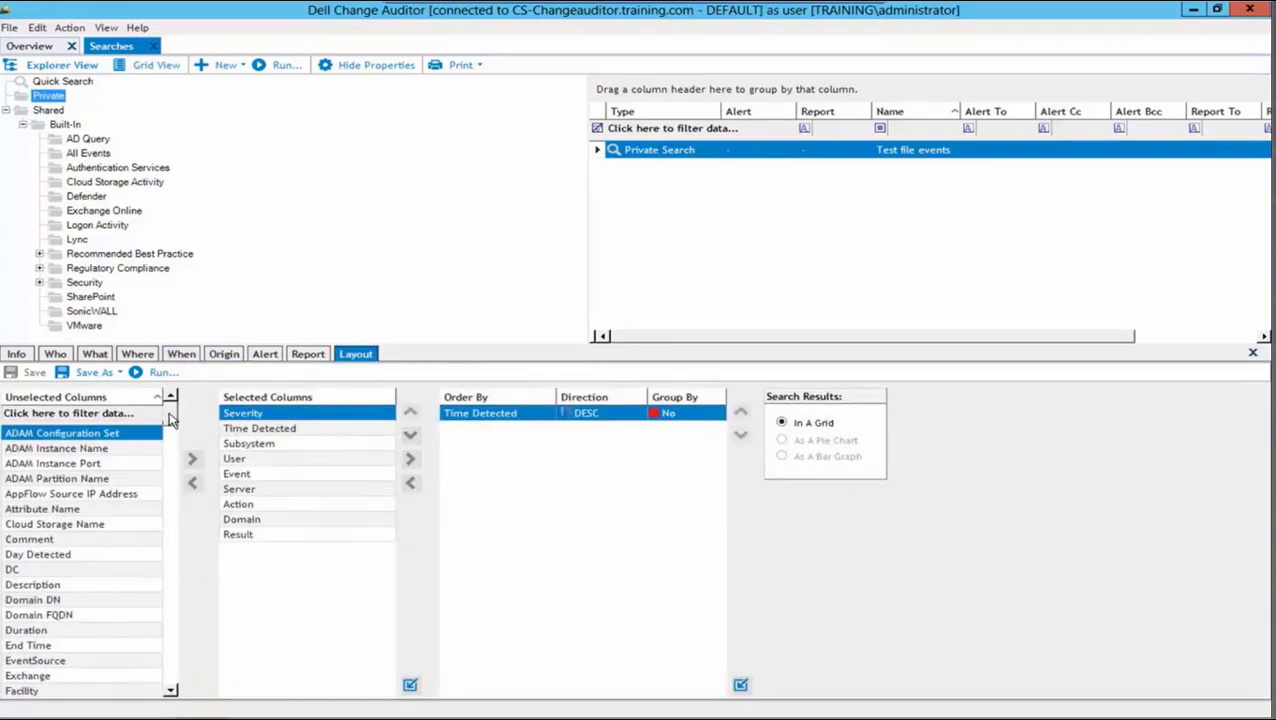
scroll(170, 420, "down", 4)
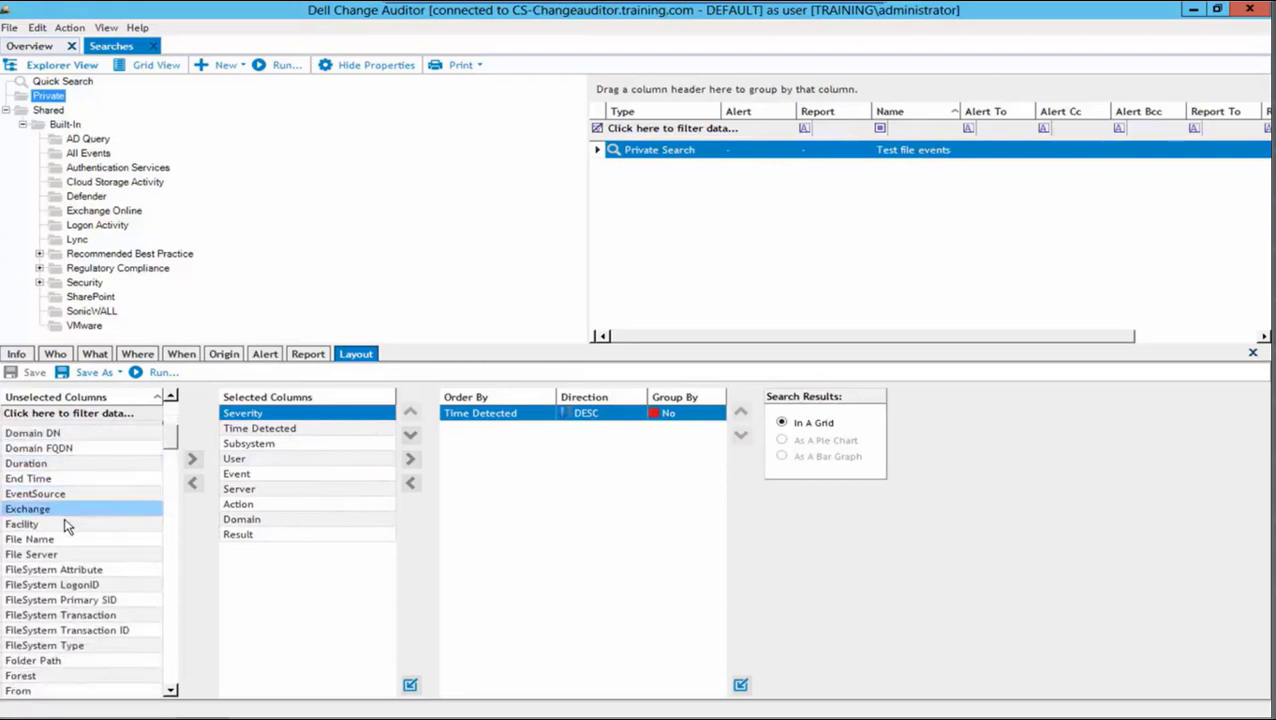
left_click(57, 542)
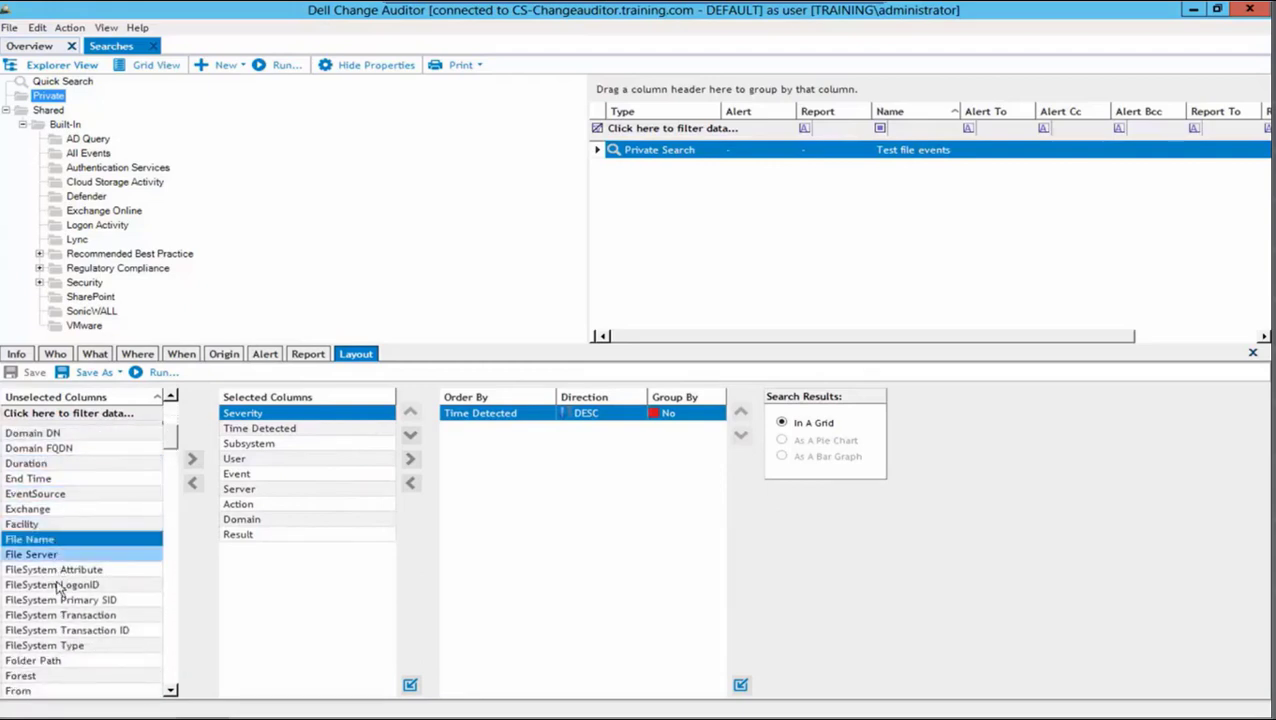
left_click(55, 660, "ctrl")
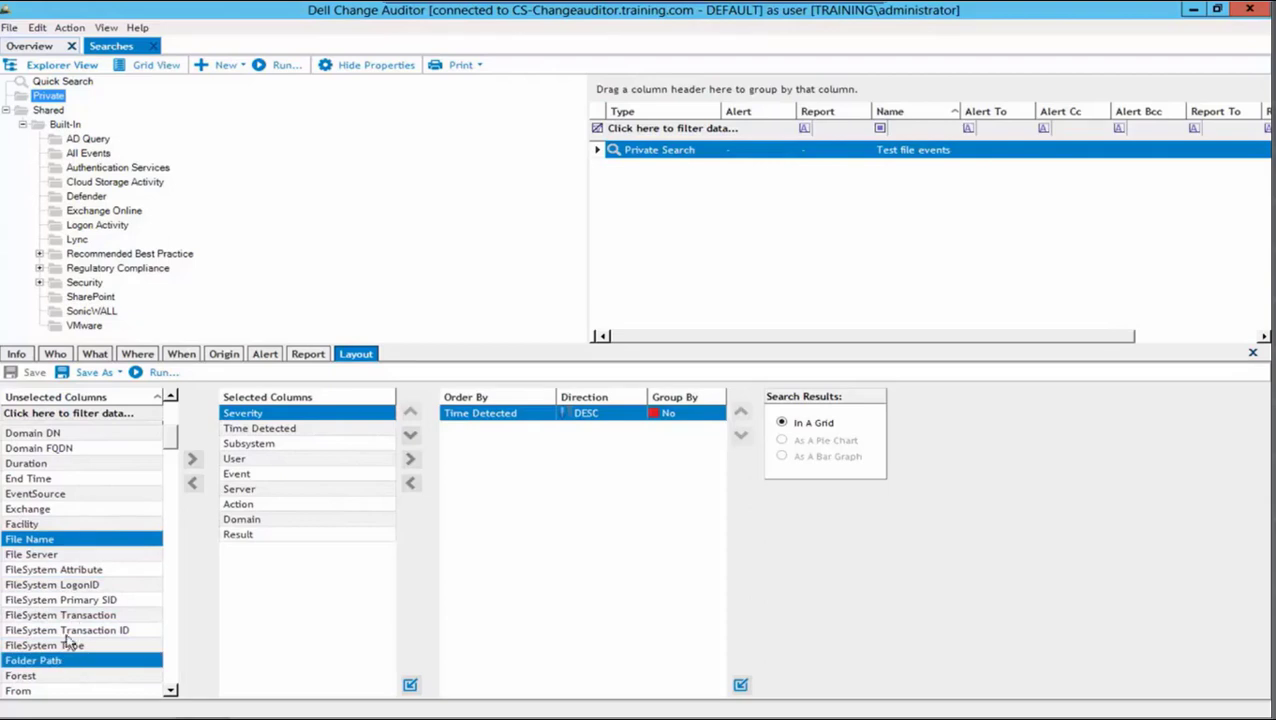
left_click(255, 493)
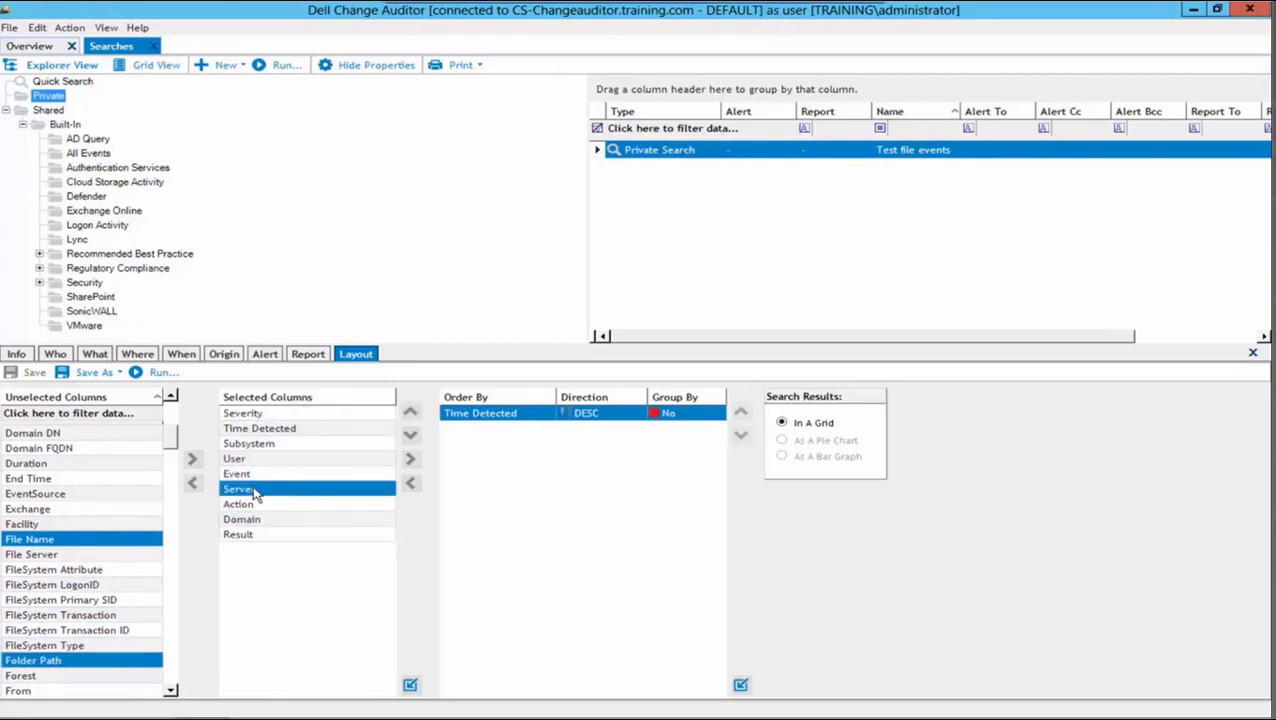
left_click(193, 462)
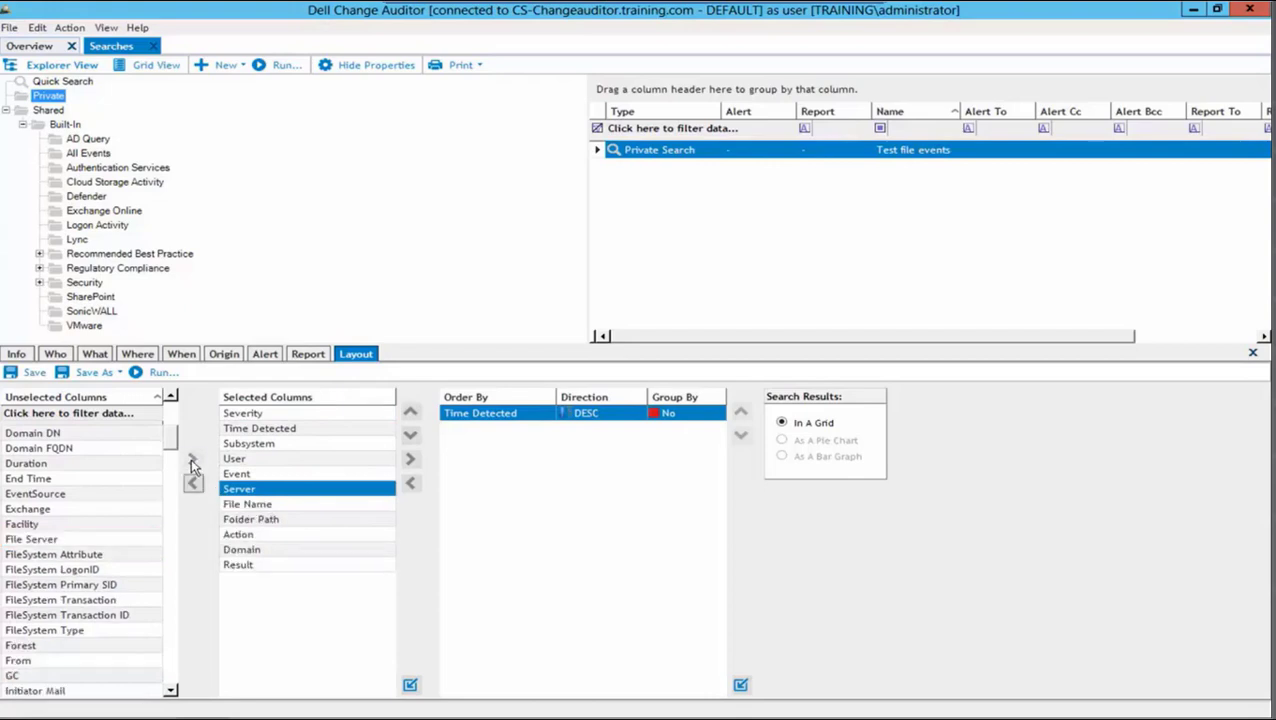
left_click(260, 524)
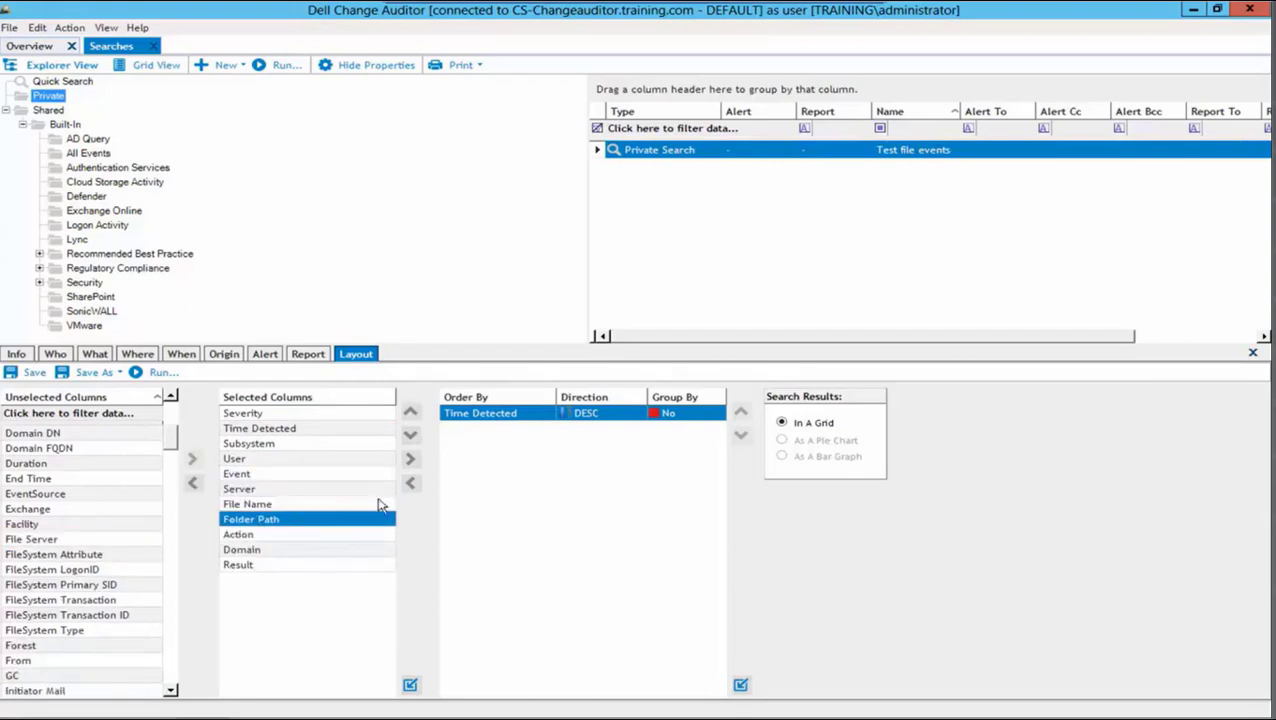
left_click(411, 412)
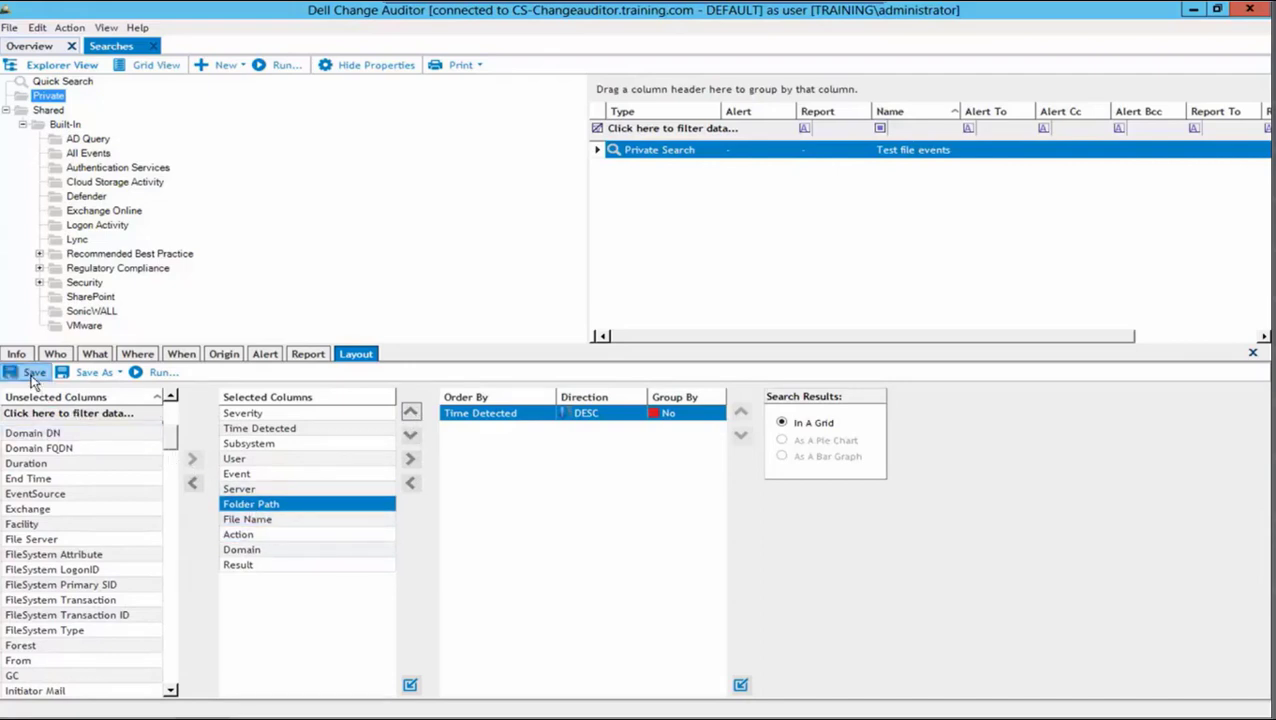
Save the layout and rerun the search to examine the folder path and file name columns
left_click(33, 374)
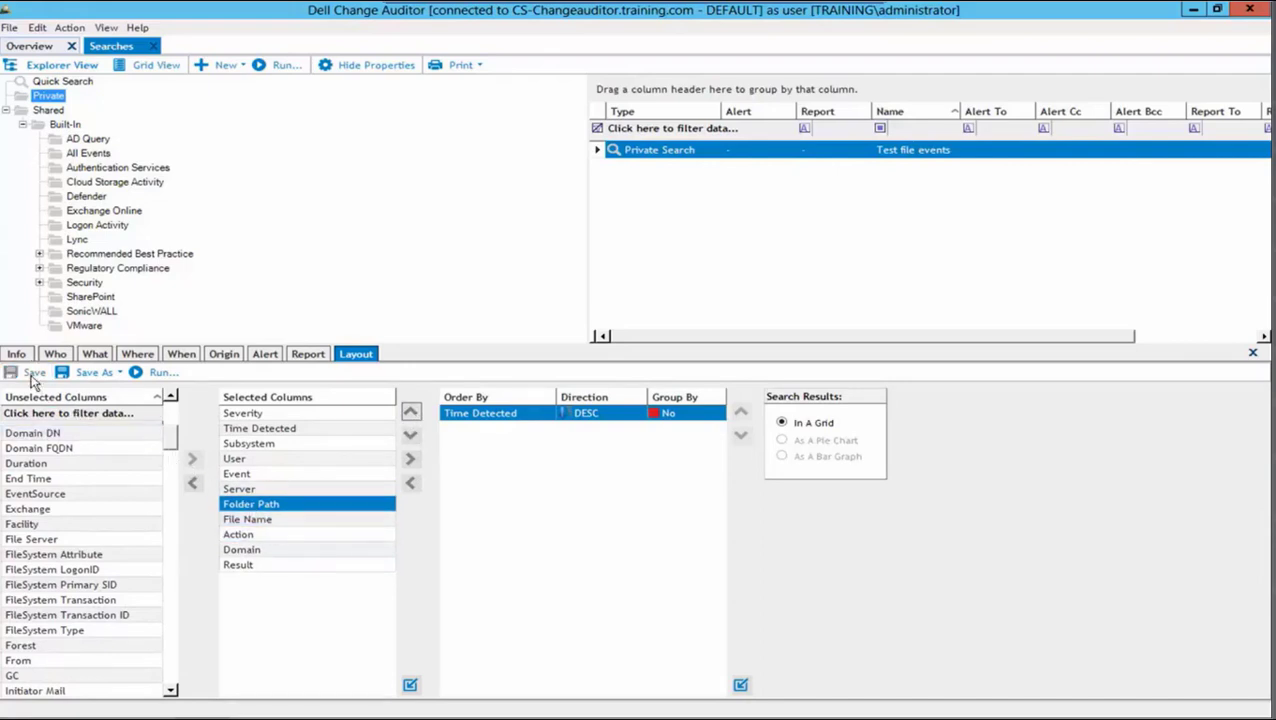
left_click(158, 374)
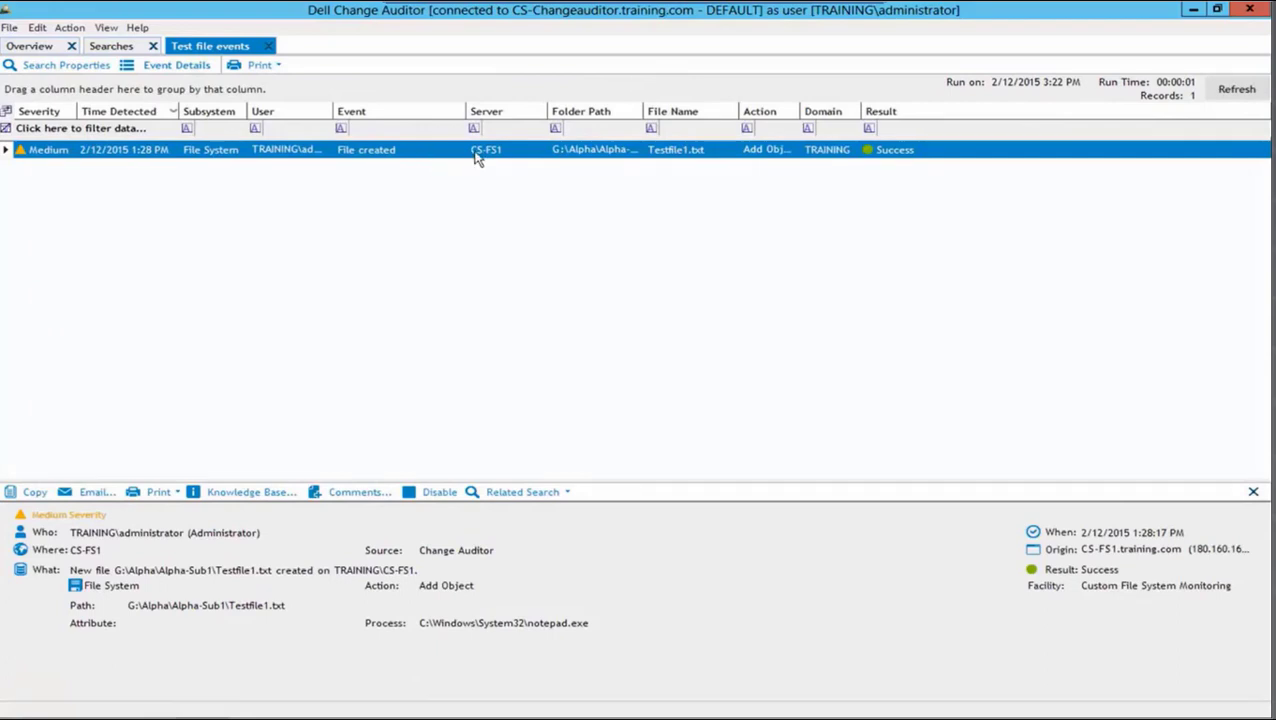
left_click(604, 130)
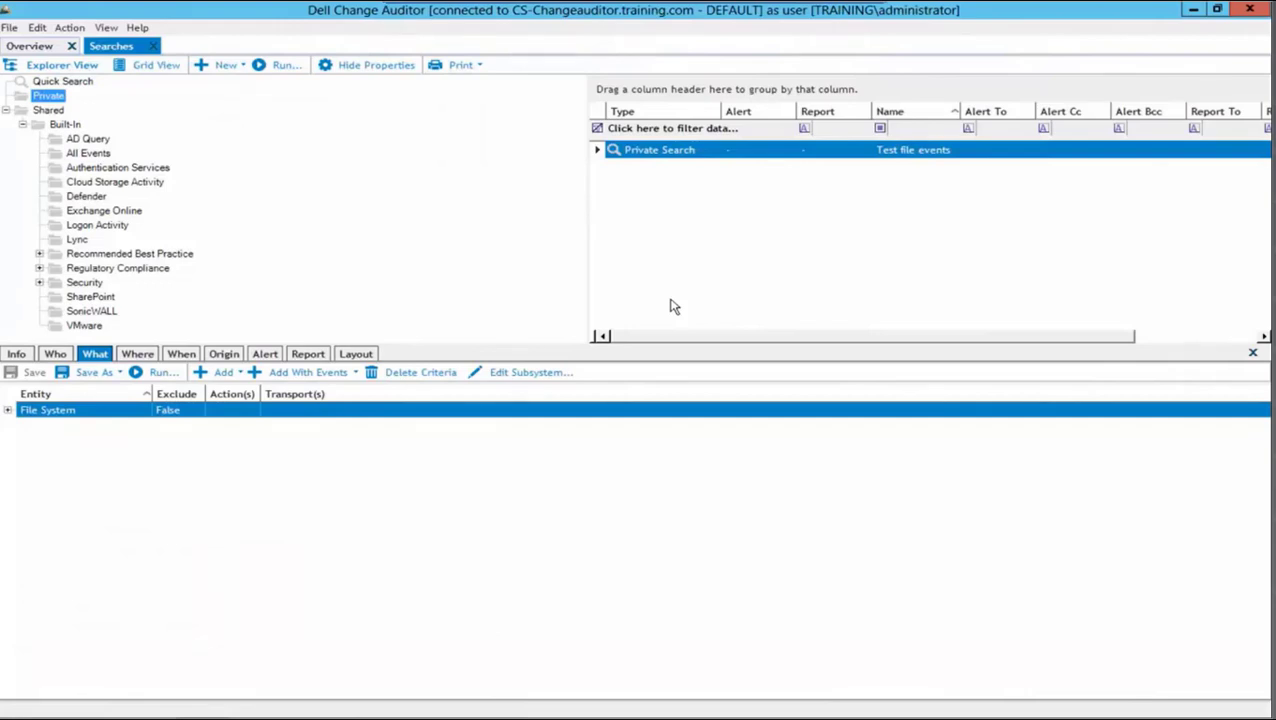
Replace the File System criterion's G:\Alpha\Alpha-Sub1\Testfile1.txt entry with the wildcard path *\Testfile1.txt, keeping the This Object scope and all file actions
left_click(531, 375)
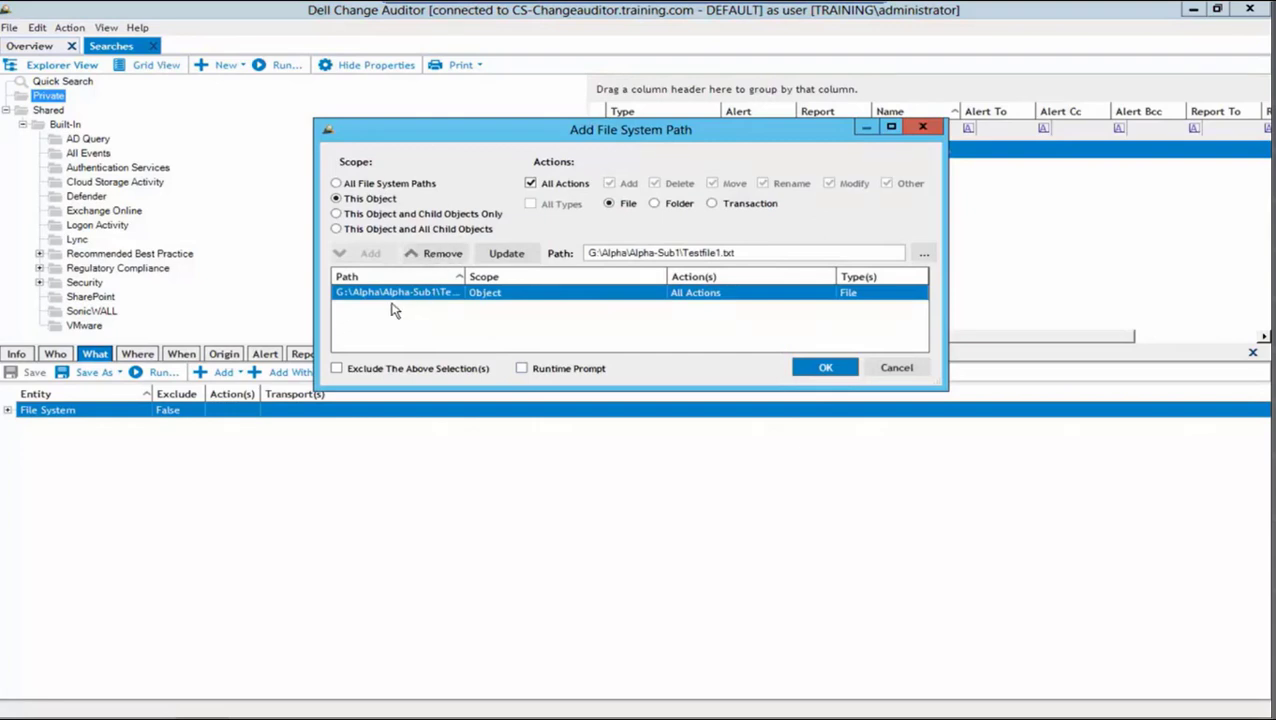
left_click(445, 256)
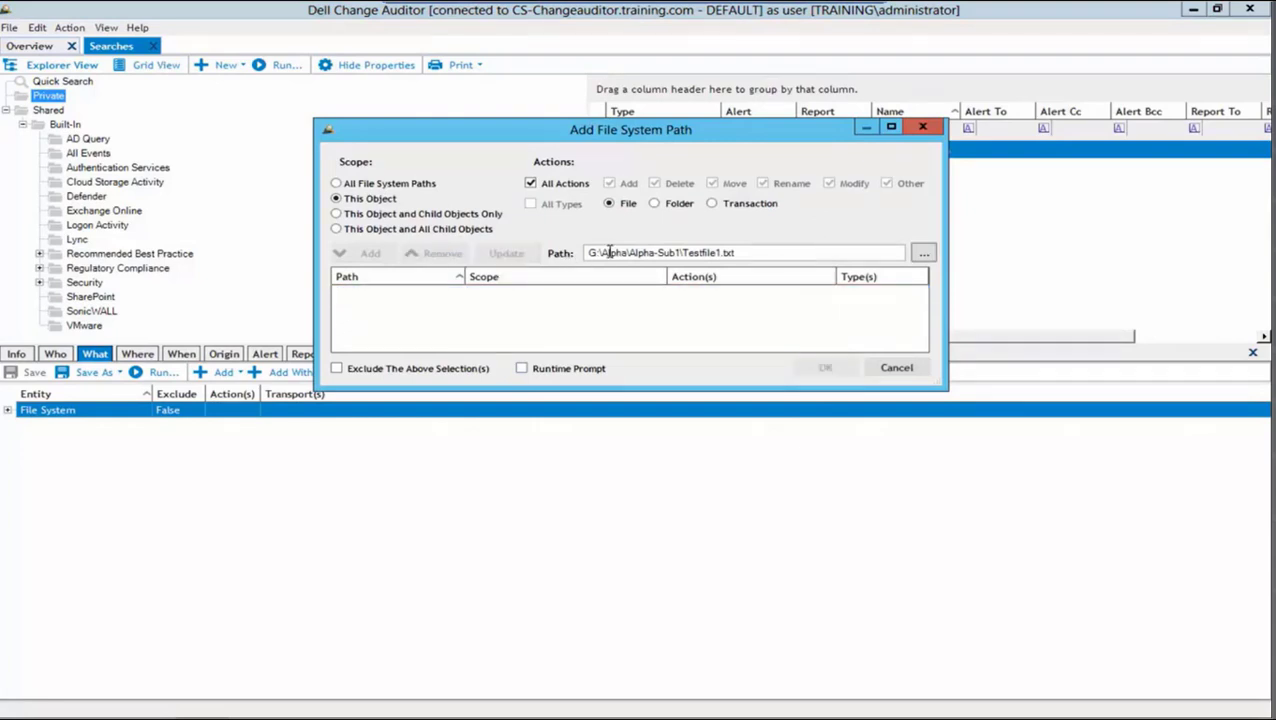
left_click(607, 252)
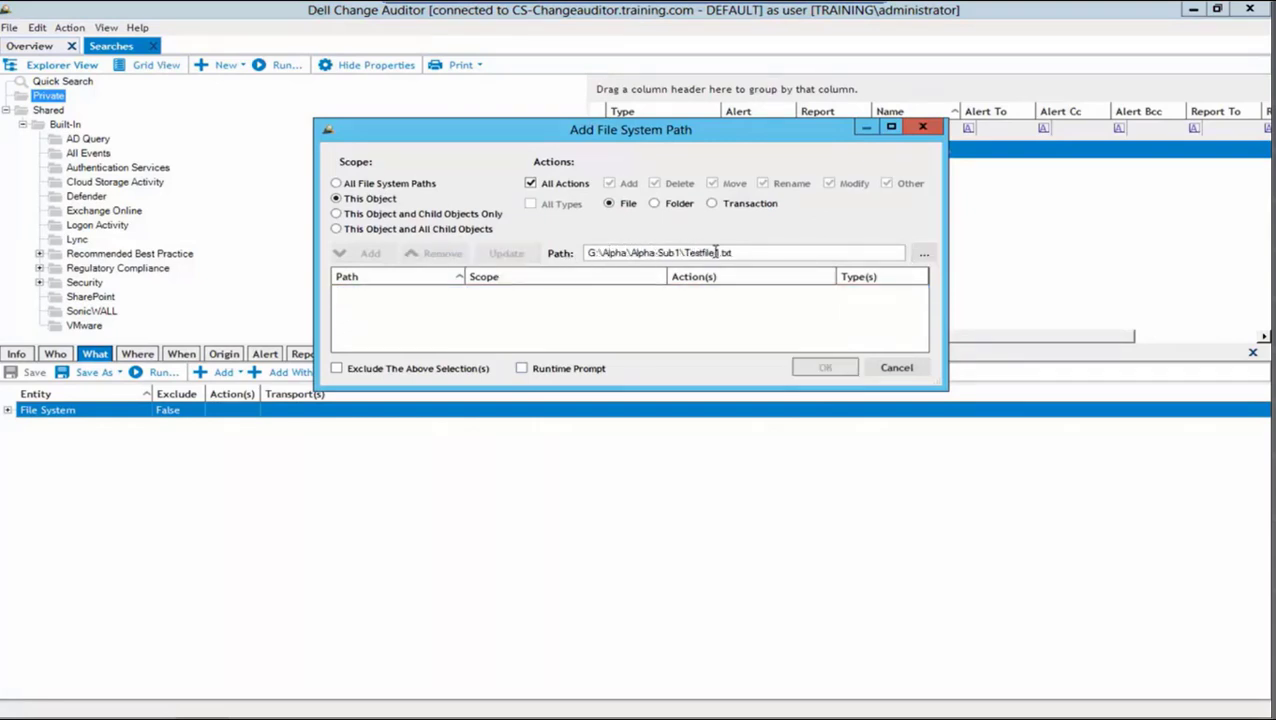
left_click_drag(720, 252, 685, 252)
left_click(681, 253)
left_click_drag(681, 253, 576, 254)
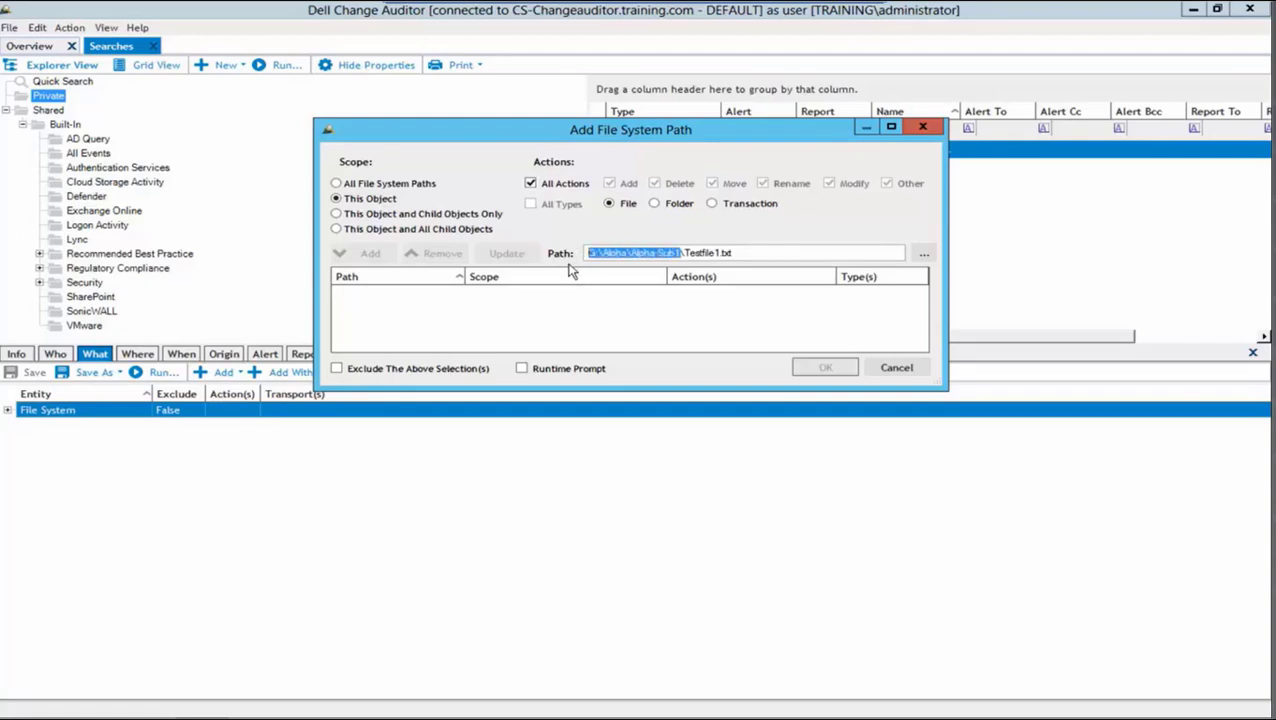
type("*")
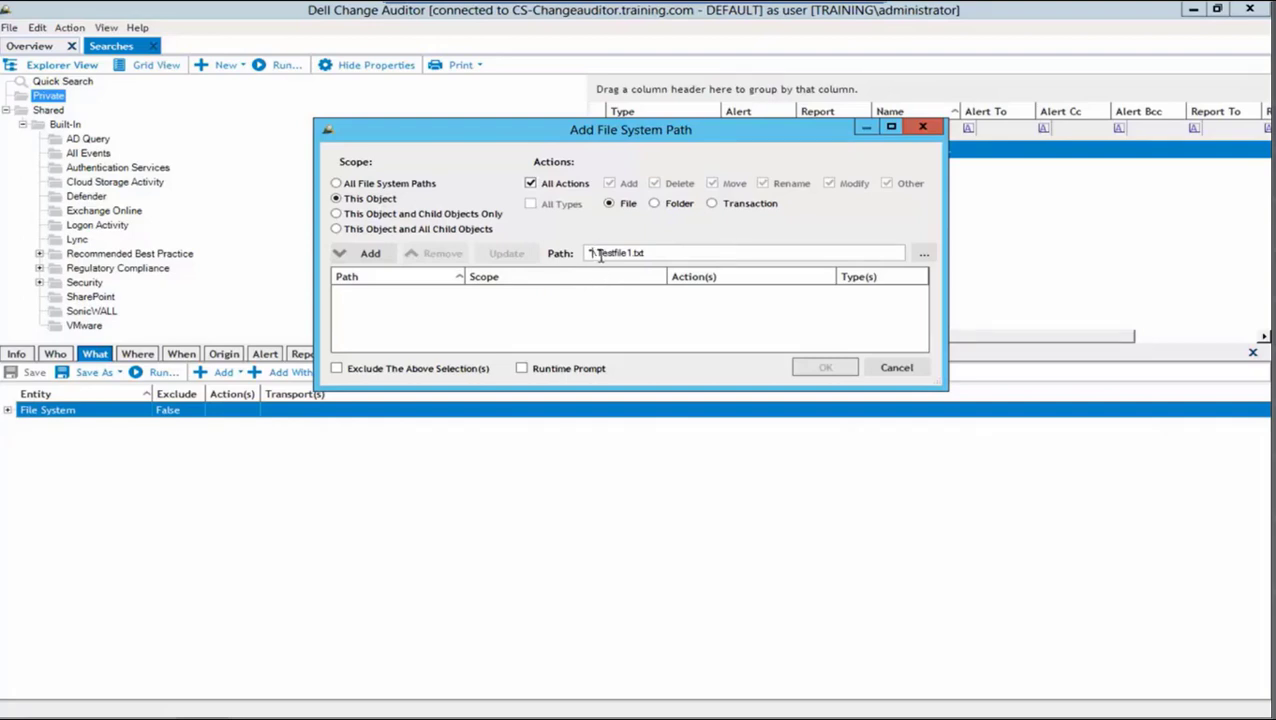
left_click(378, 258)
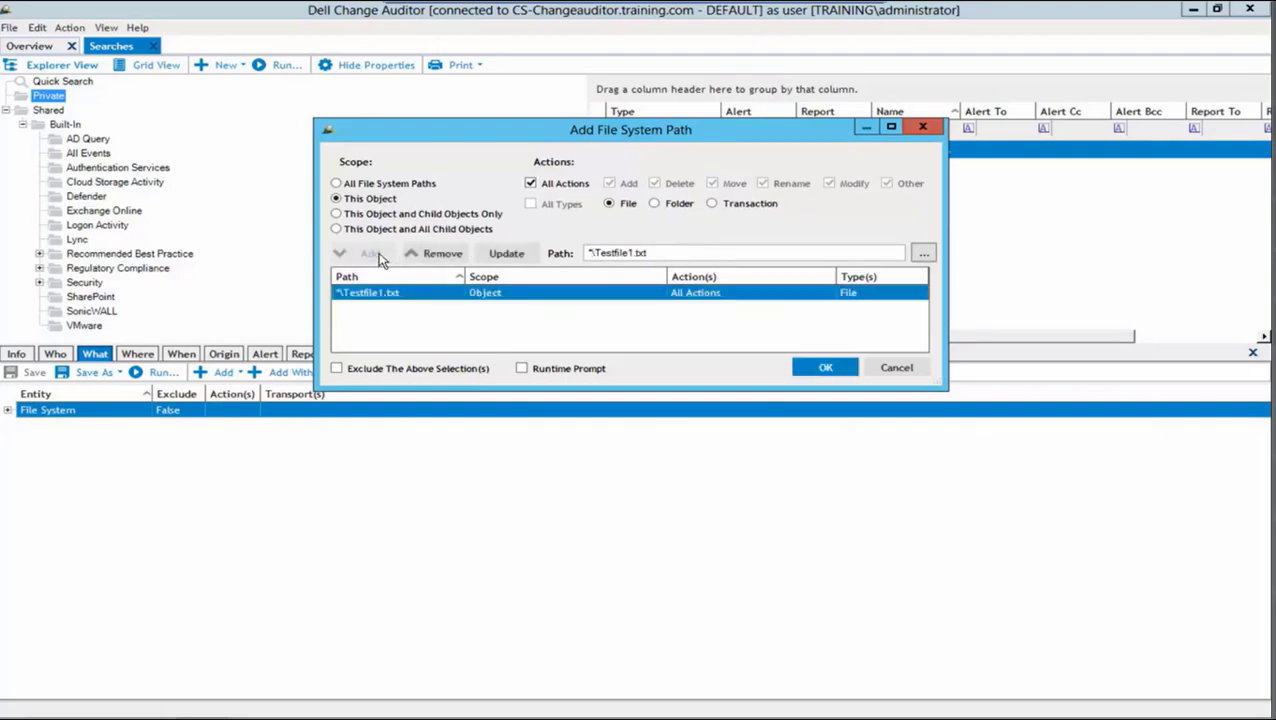
left_click(822, 367)
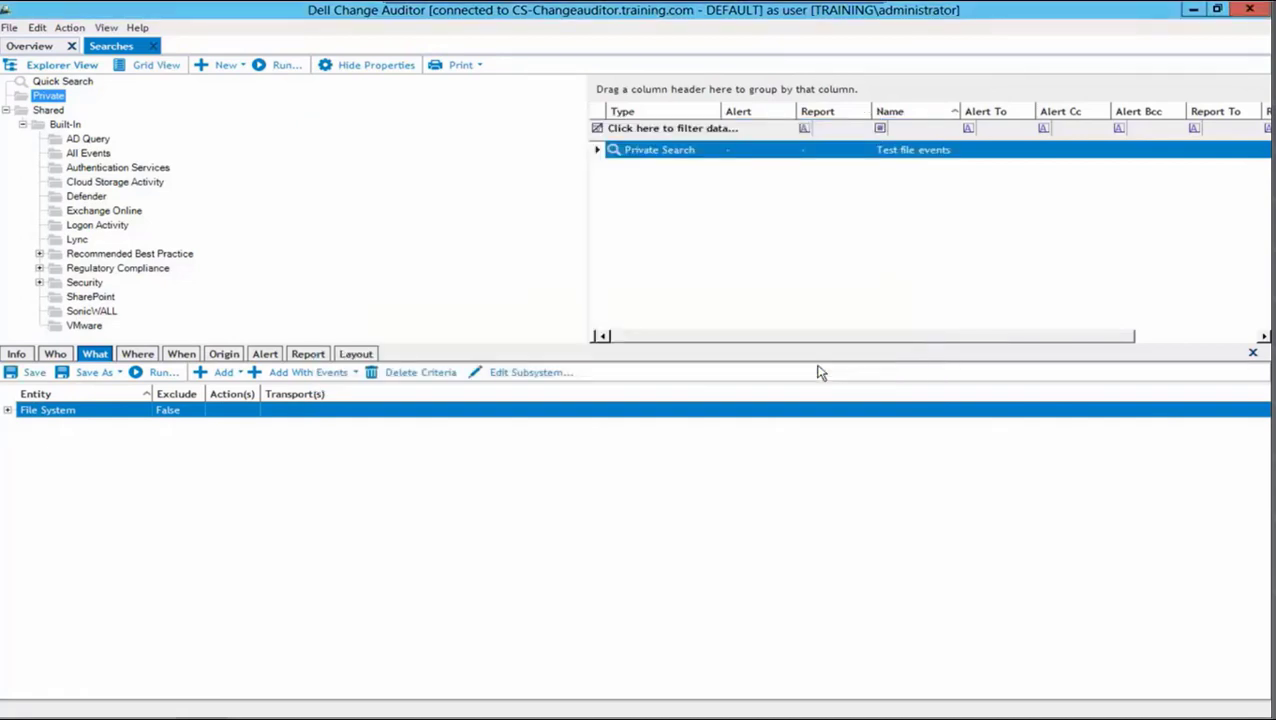
Save the modified Test file events search, run it, and compare the folder paths and file names of the returned events
left_click(32, 374)
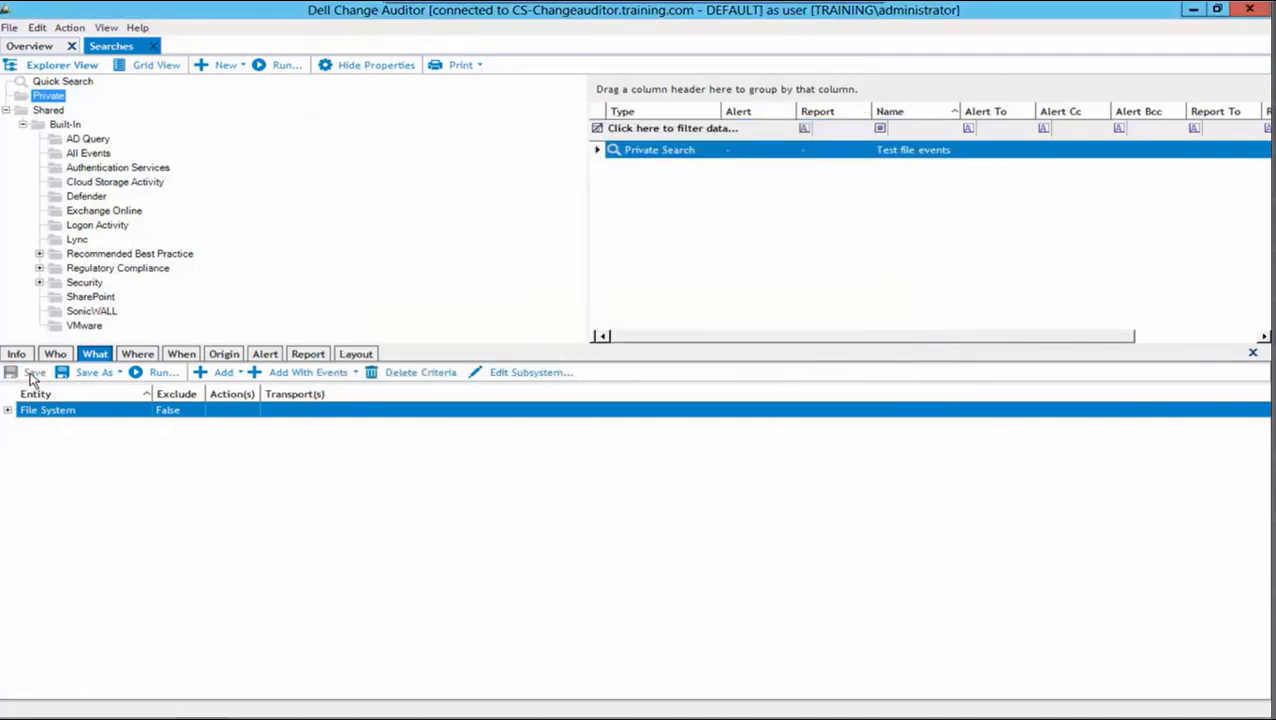
left_click(152, 373)
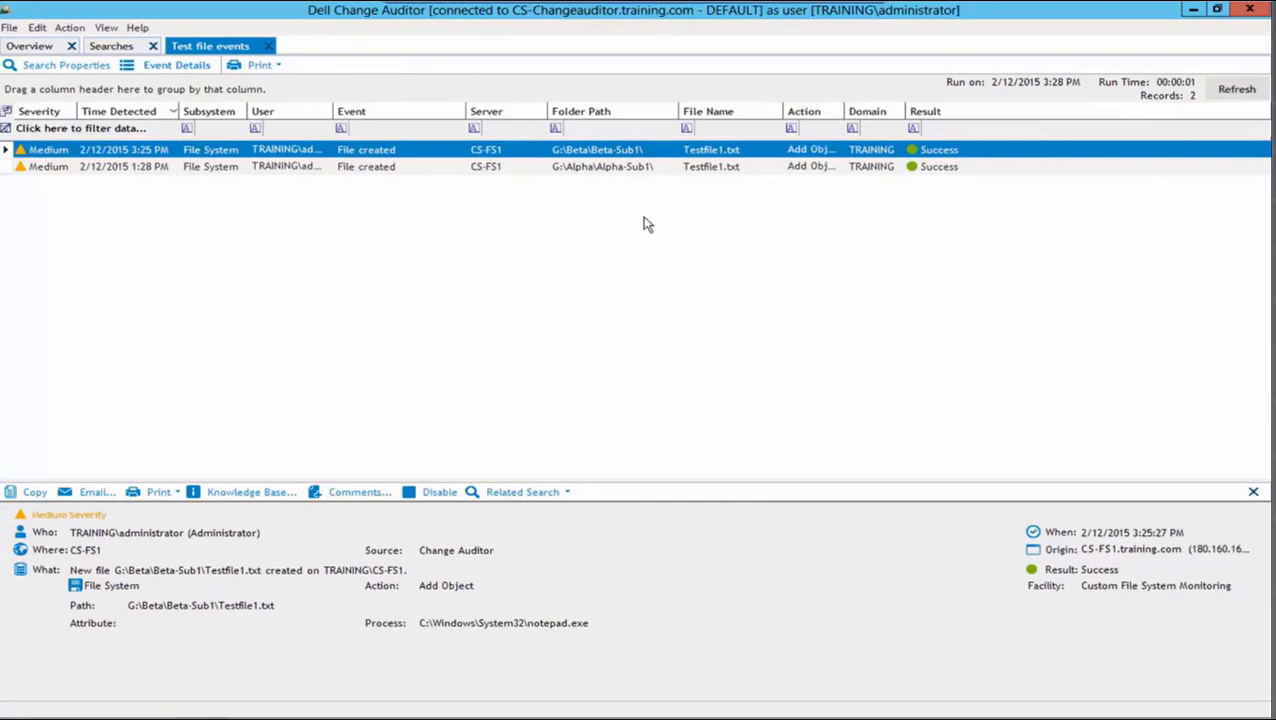
left_click(709, 167)
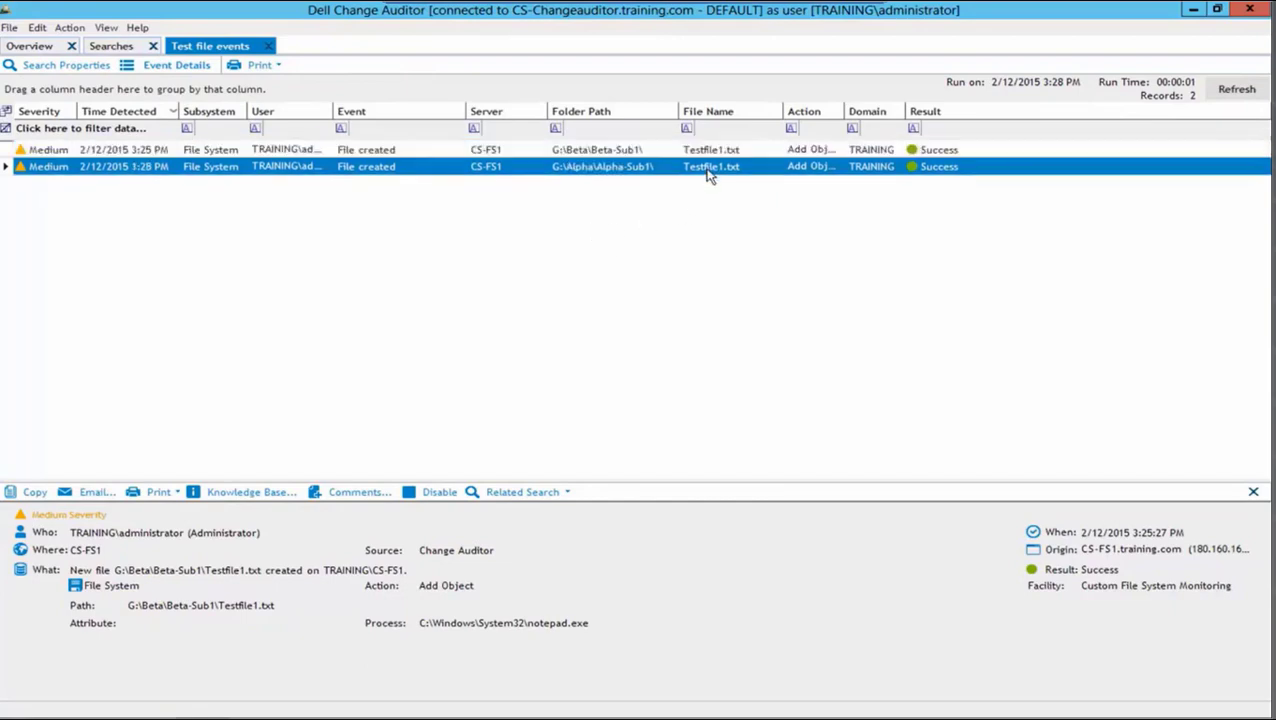
left_click(633, 152)
left_click(632, 168)
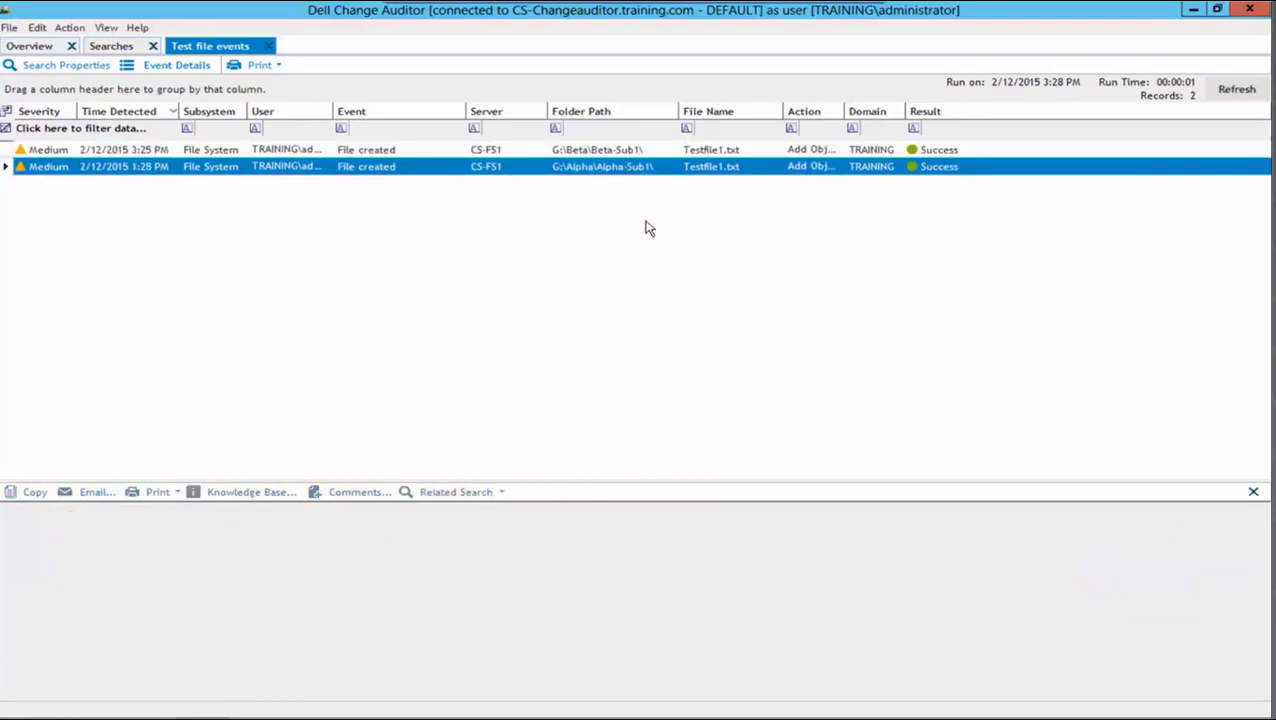